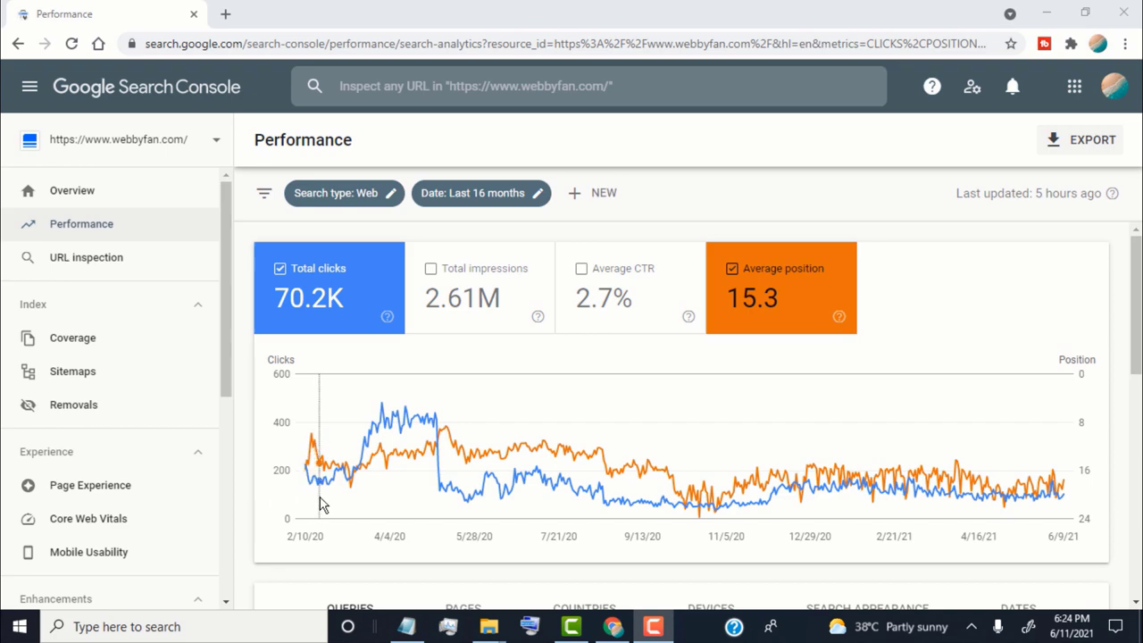
Step: Search for 'google search console', open the About Google Search Console result and sign in
mouse_move(321, 505)
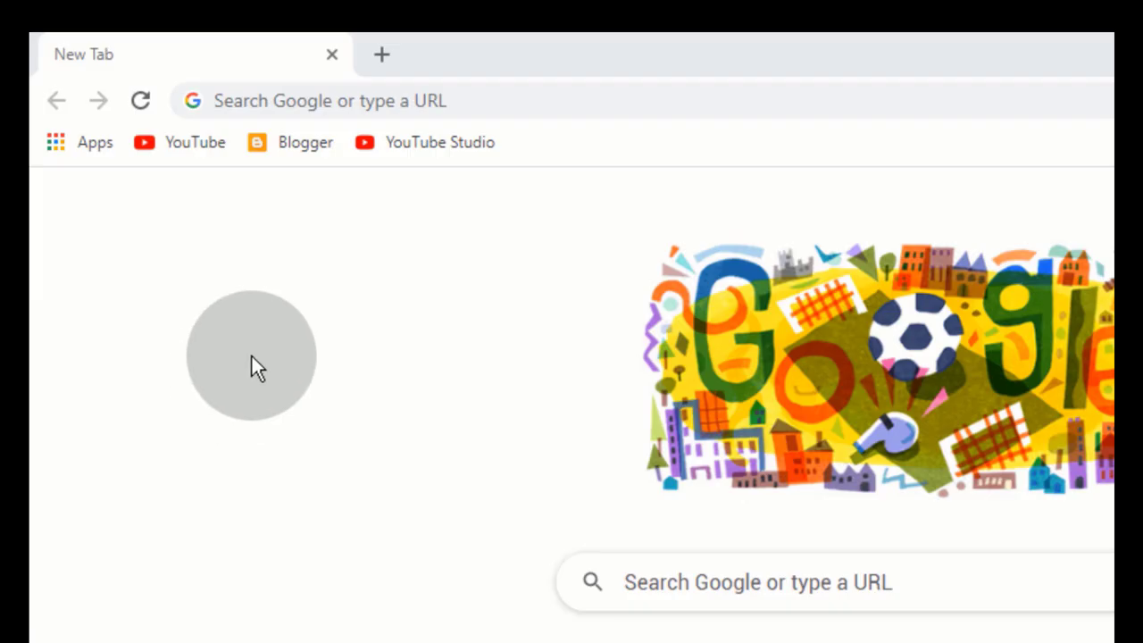
click(320, 94)
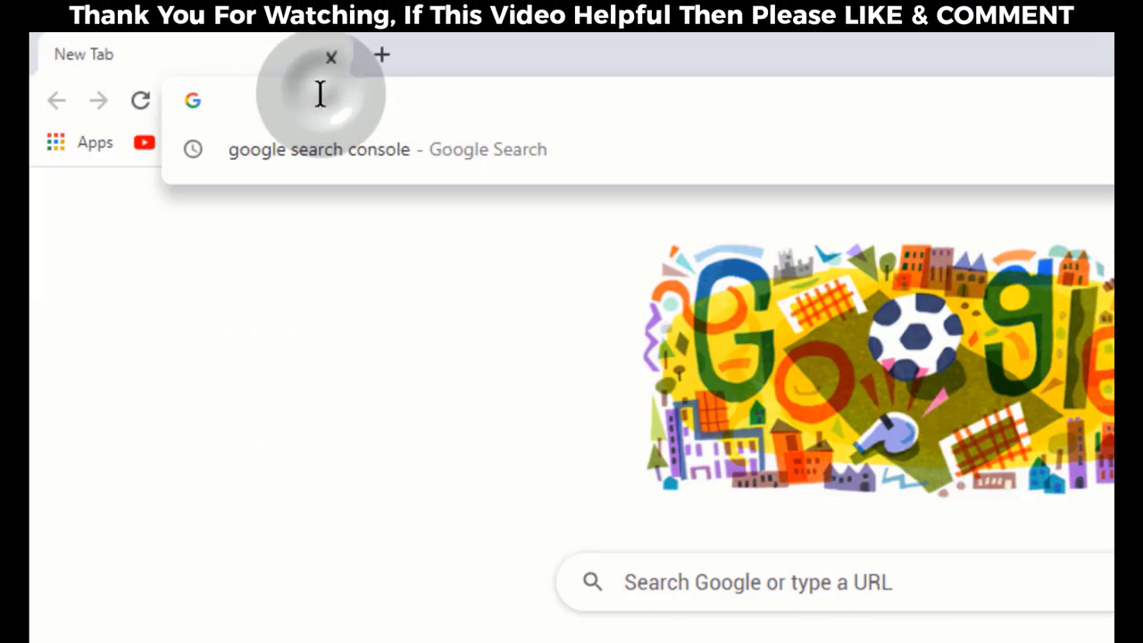
key(Down)
click(335, 163)
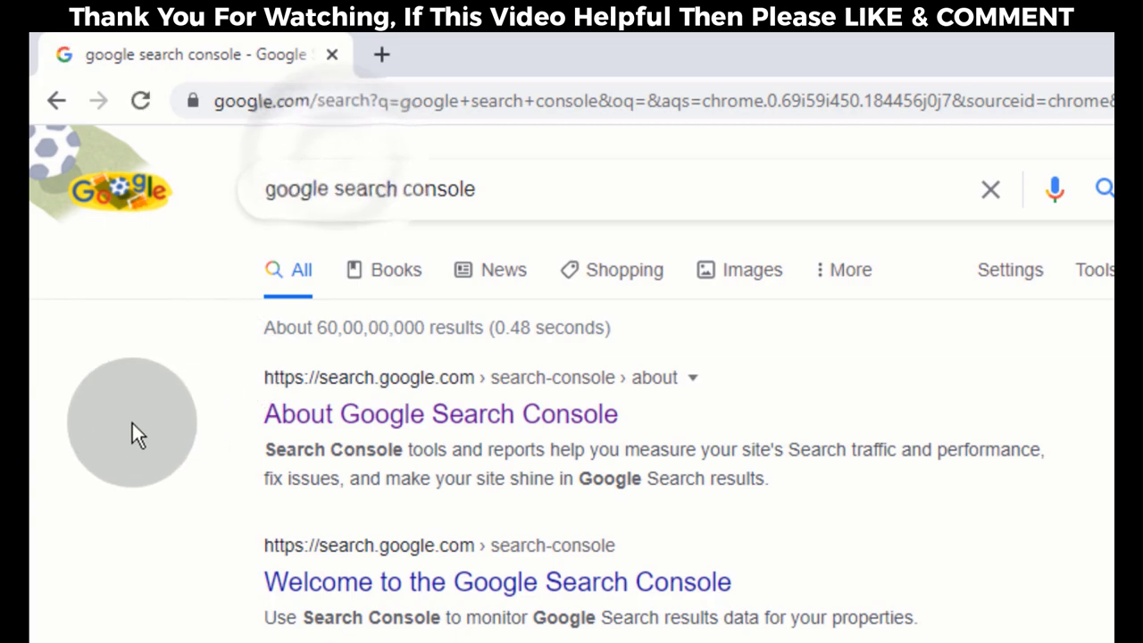
click(356, 427)
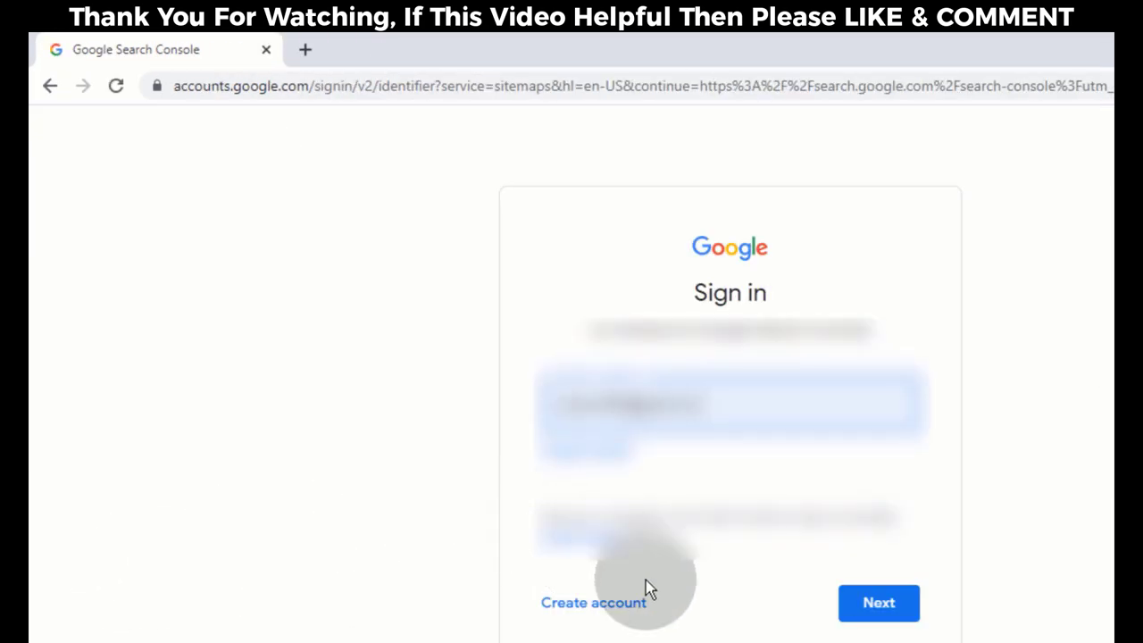
click(875, 614)
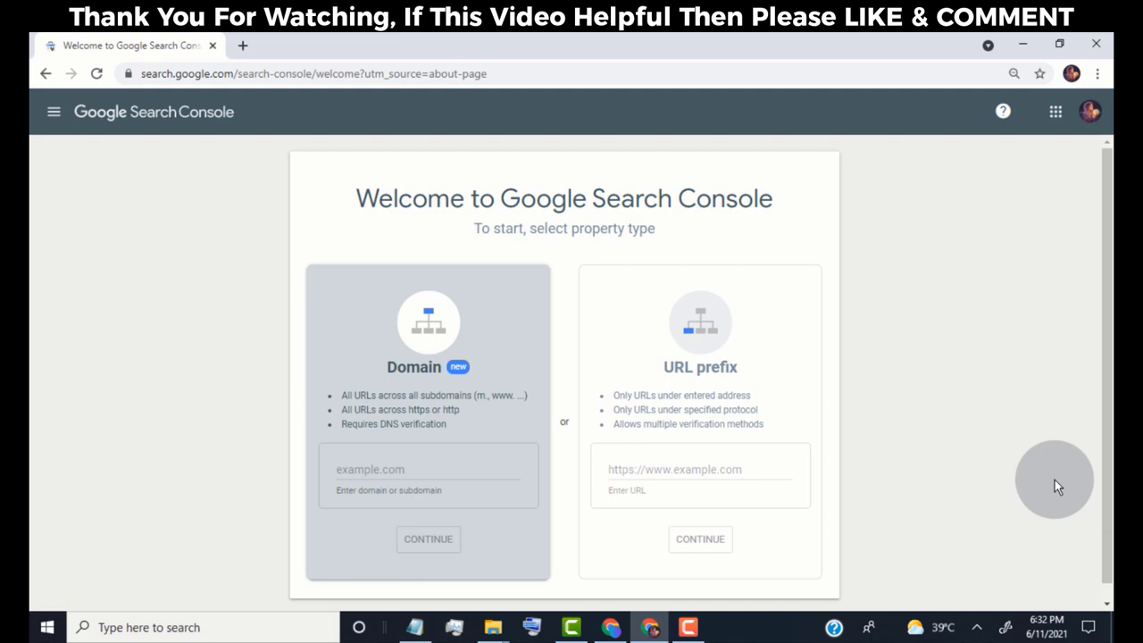
Step: Start adding a new property from the Search Console property list
click(614, 628)
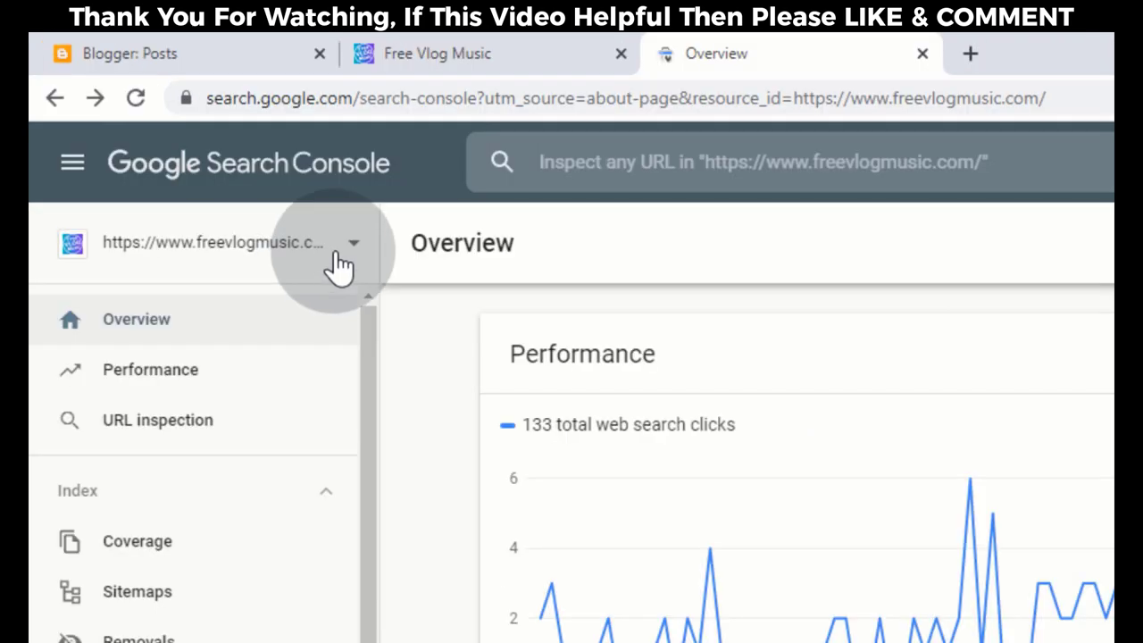
click(225, 167)
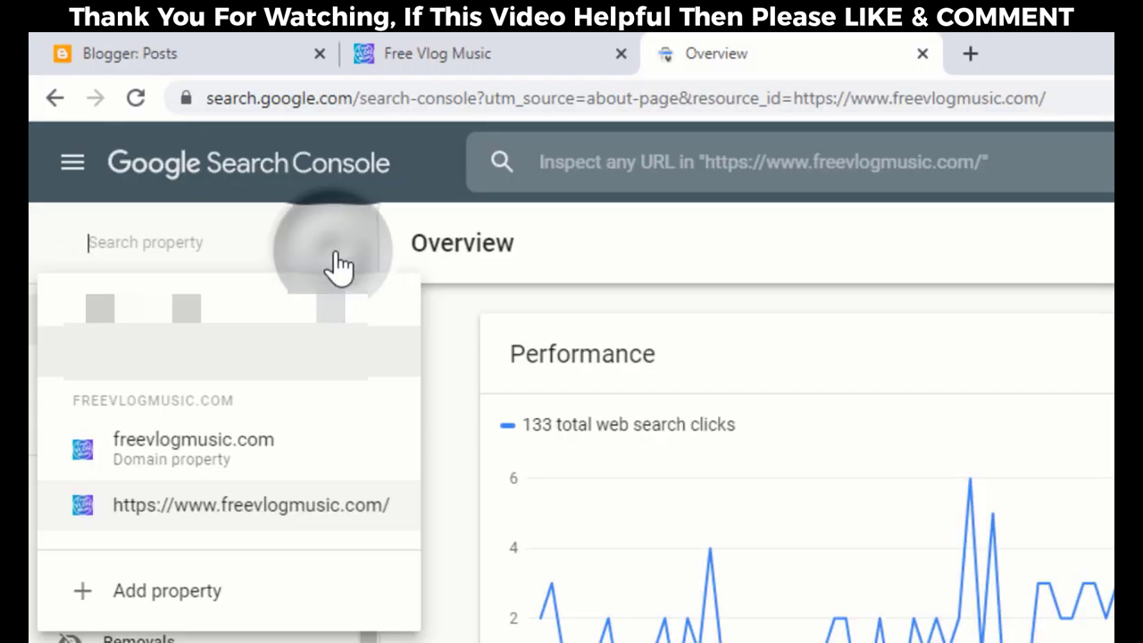
click(292, 610)
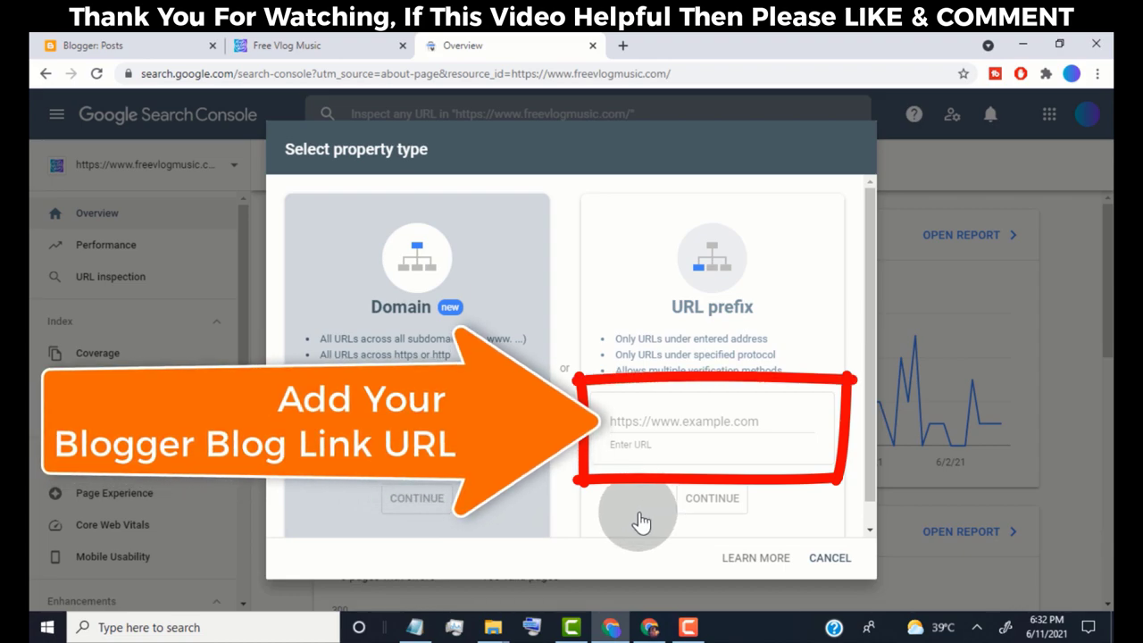
Step: Copy the free-vlog-music.blogspot.com address from the Free Vlog Music blog tab
click(349, 39)
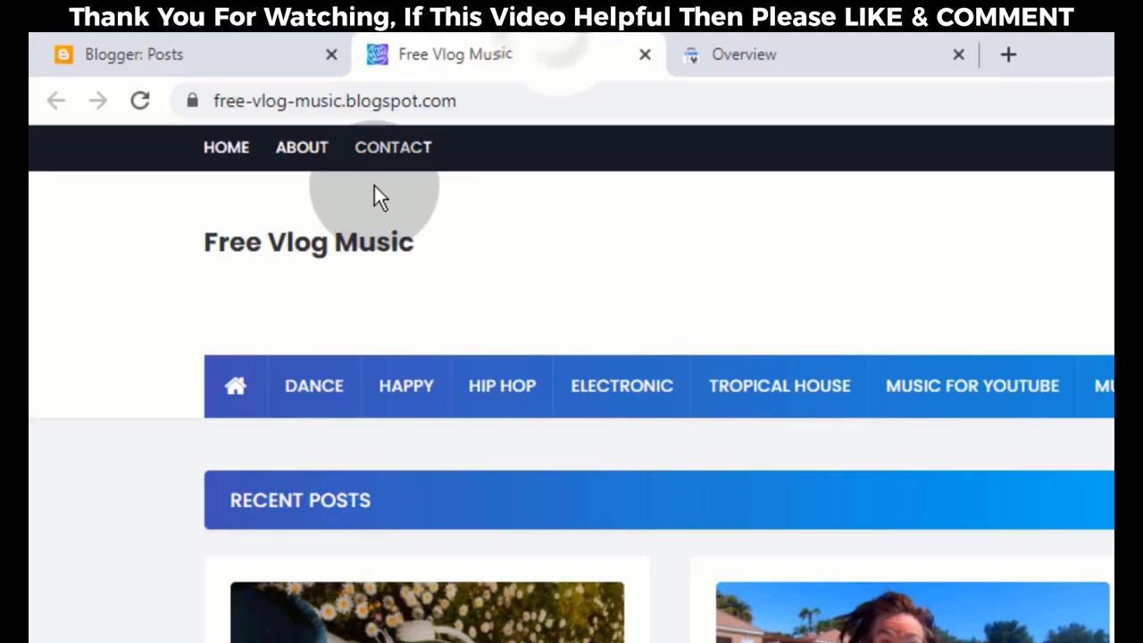
right_click(377, 103)
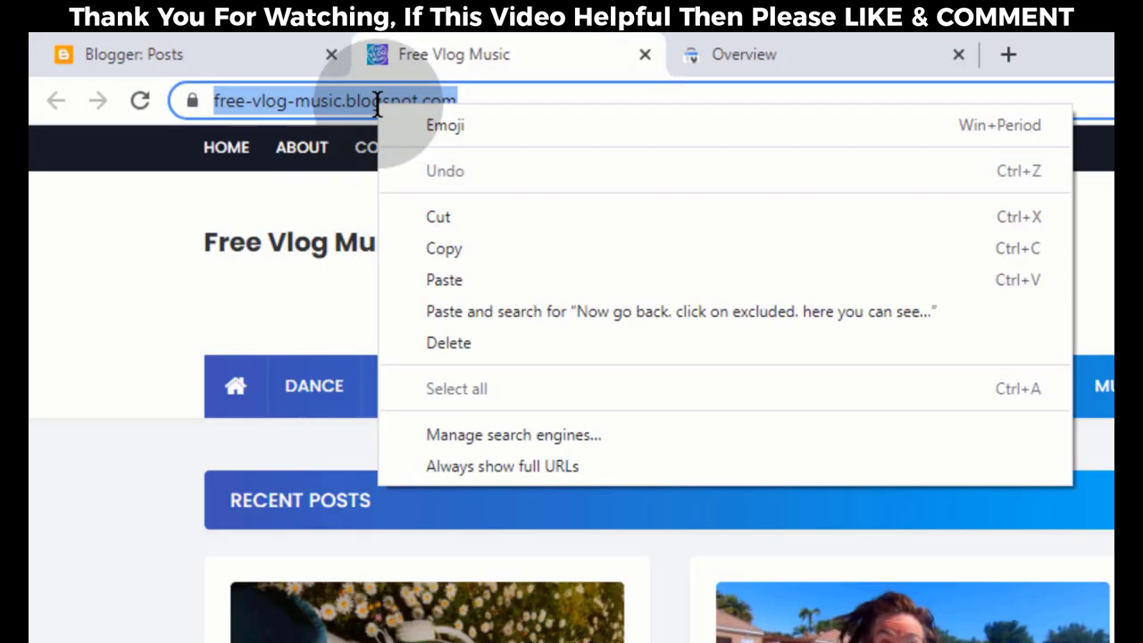
click(496, 249)
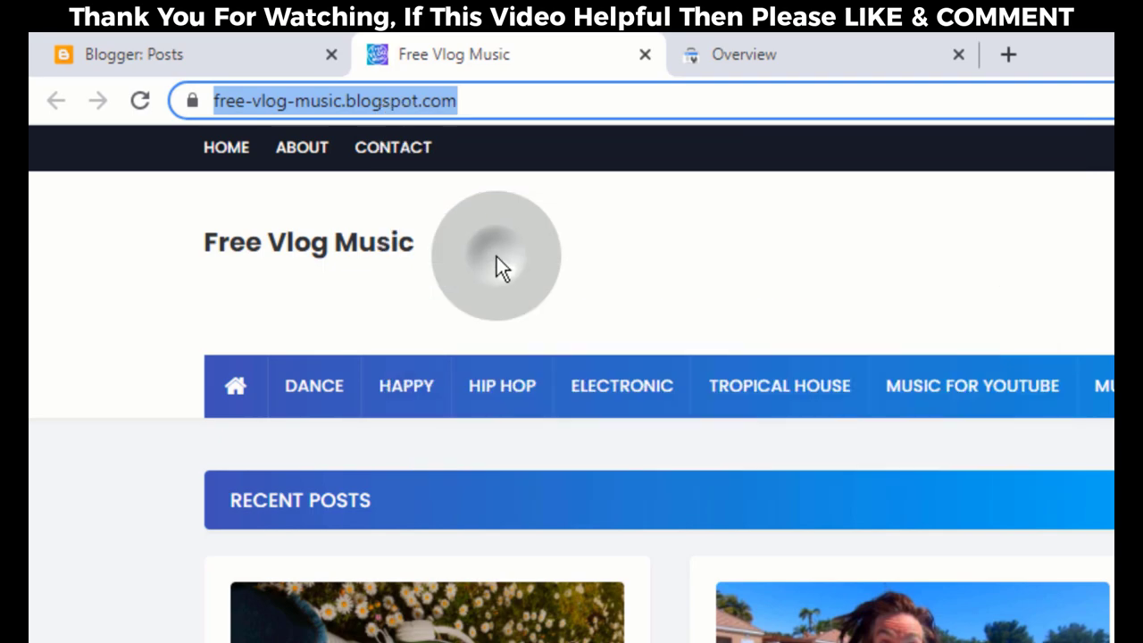
Step: Paste the copied blog URL as a URL-prefix property, continue, and go to the verified property
click(780, 36)
click(551, 393)
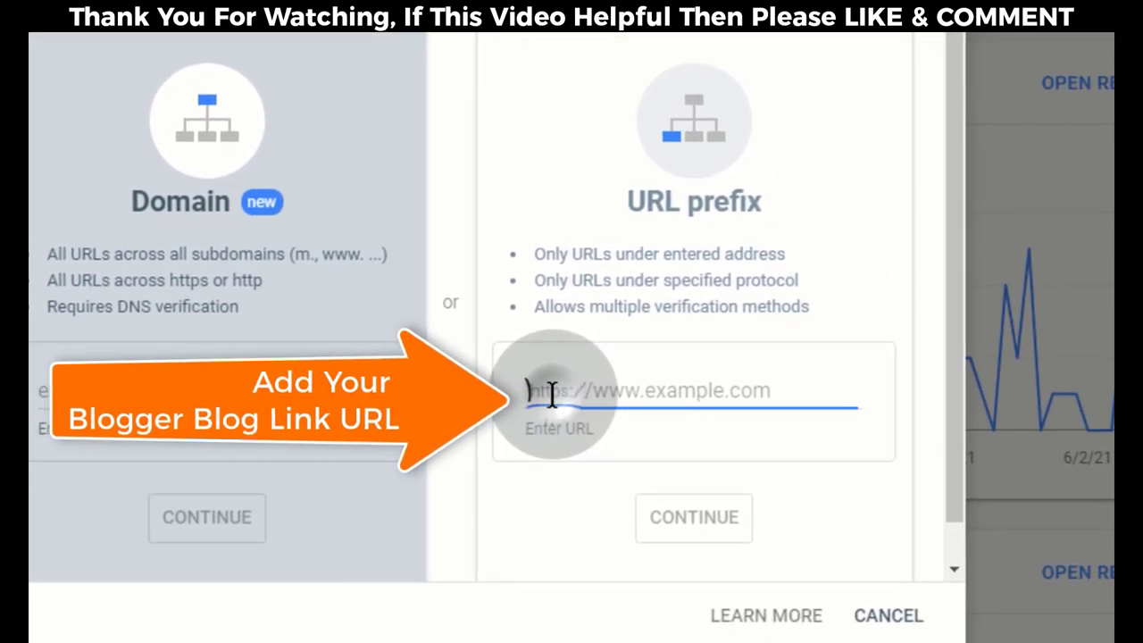
right_click(551, 393)
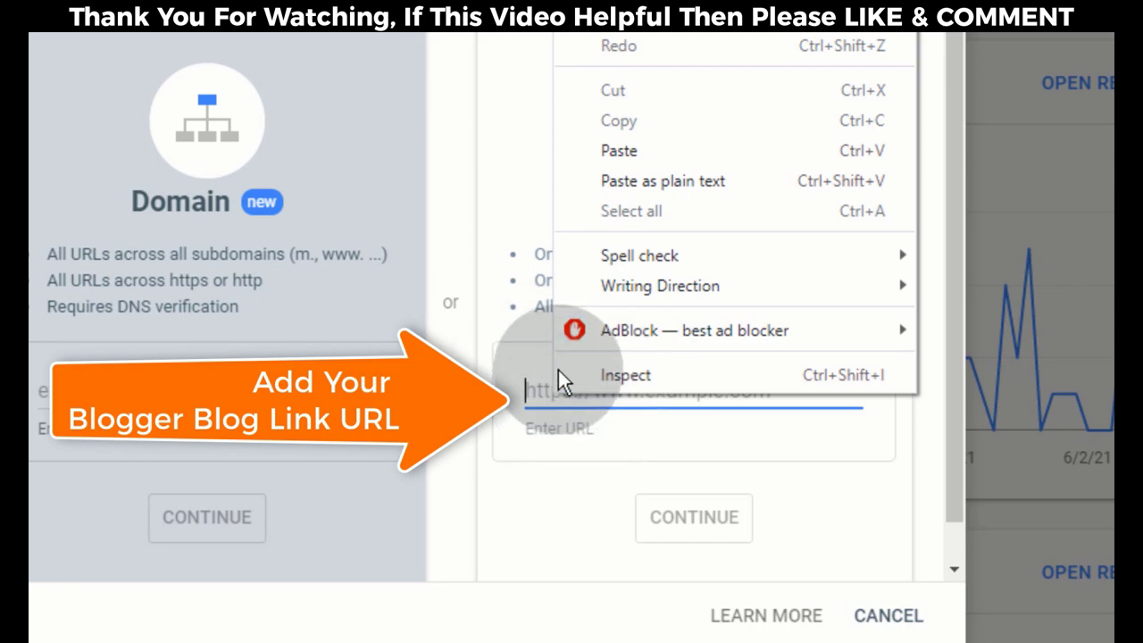
click(606, 159)
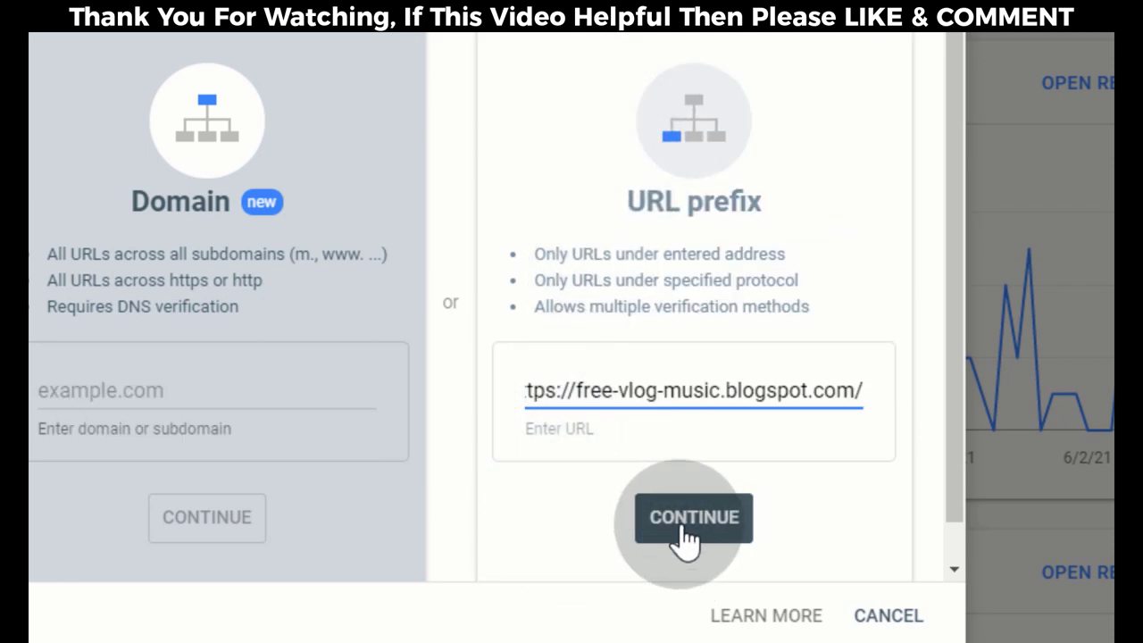
click(685, 536)
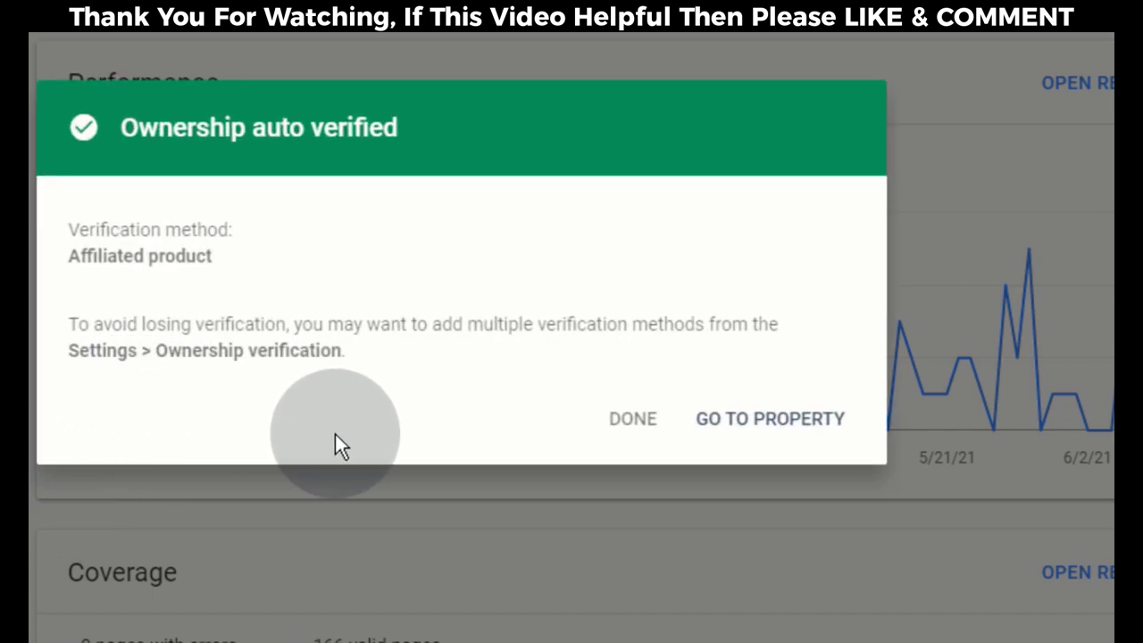
click(755, 427)
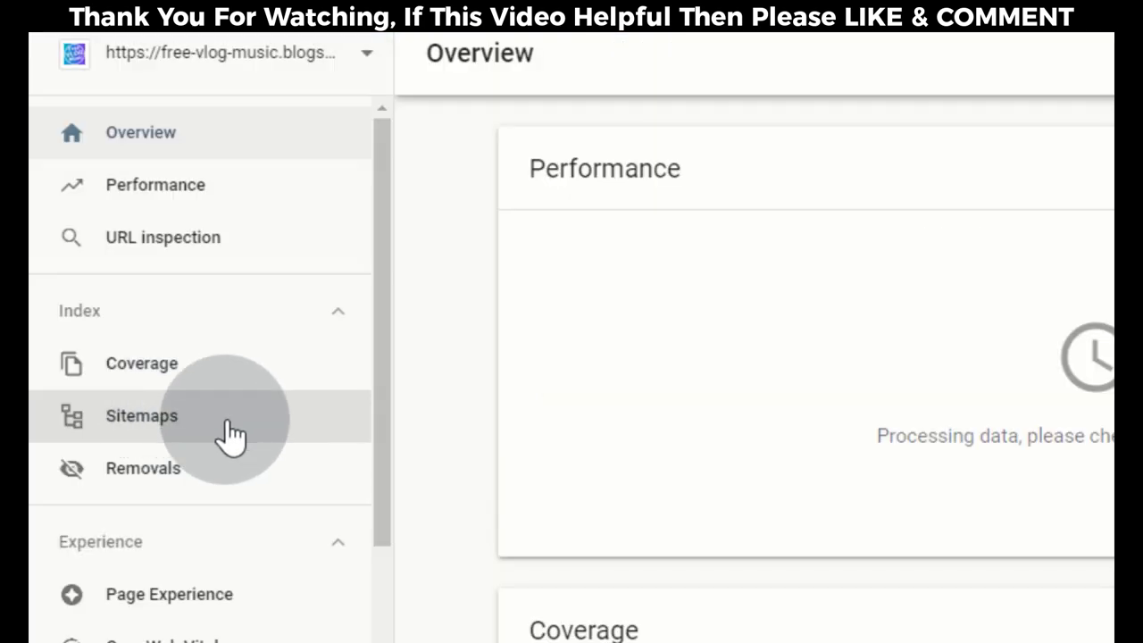
Step: Submit sitemap.xml from the free-vlog-music blog's Sitemaps page
click(228, 427)
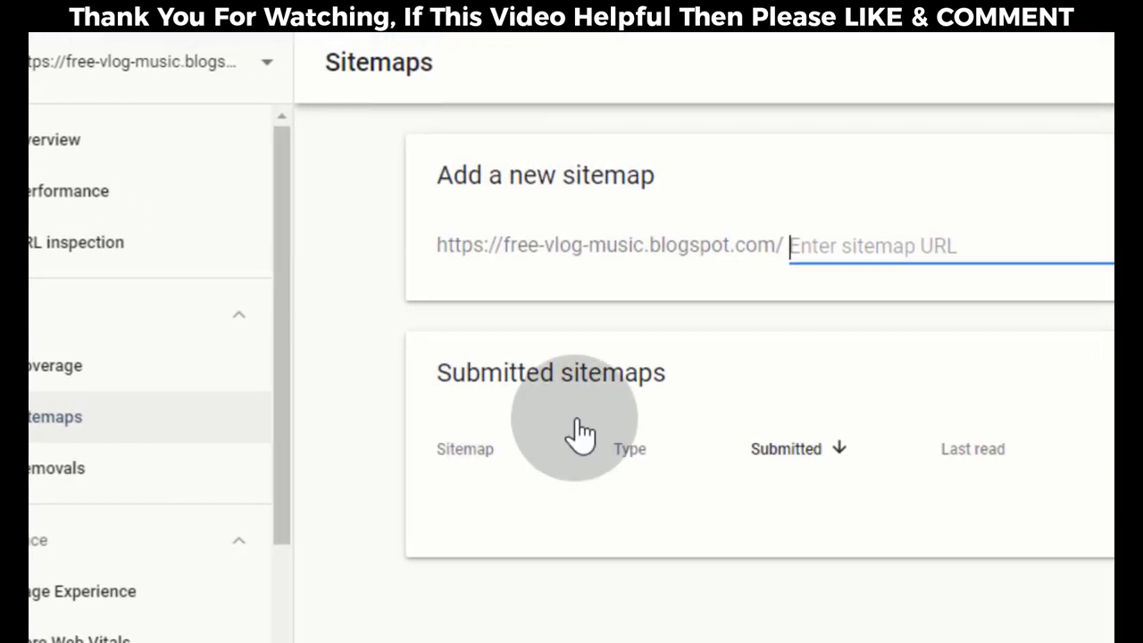
text(s)
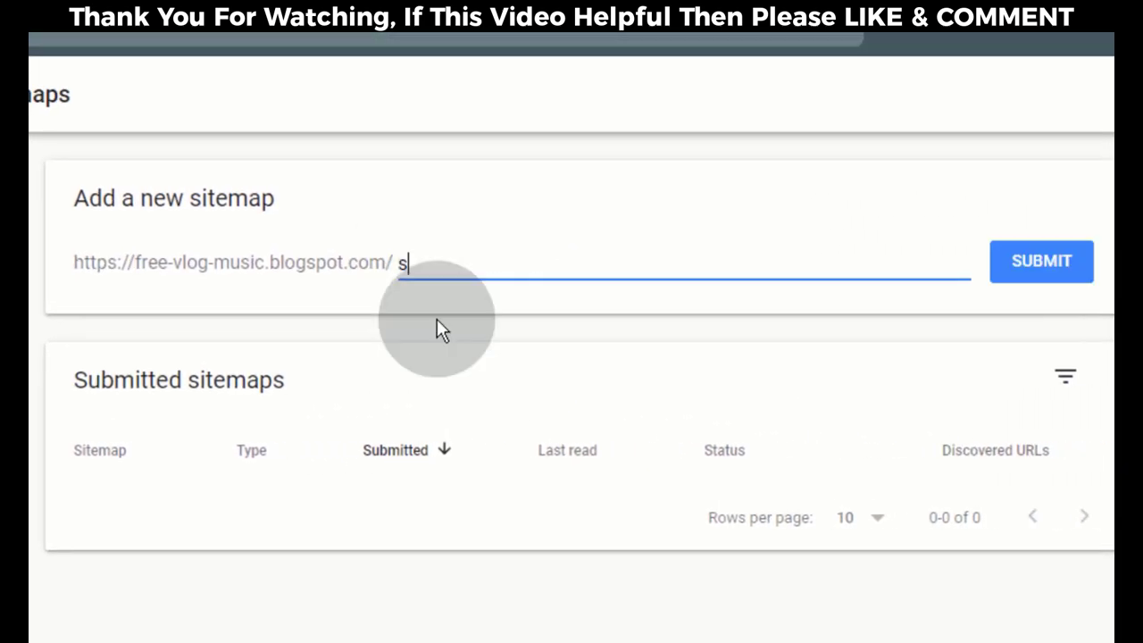
text(itemap)
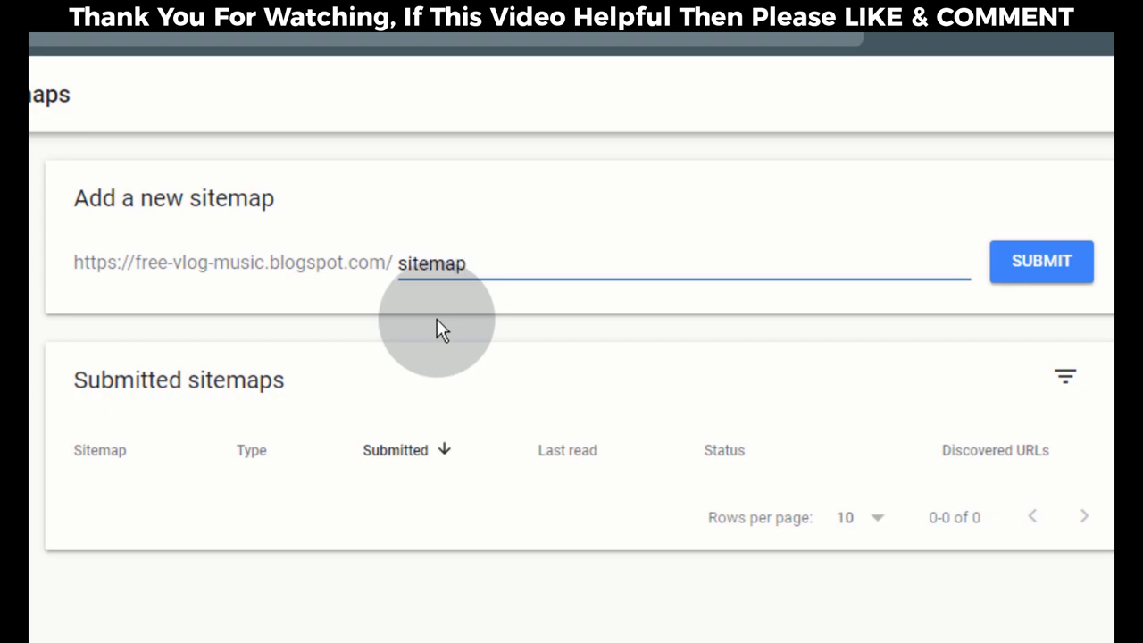
text(.xml)
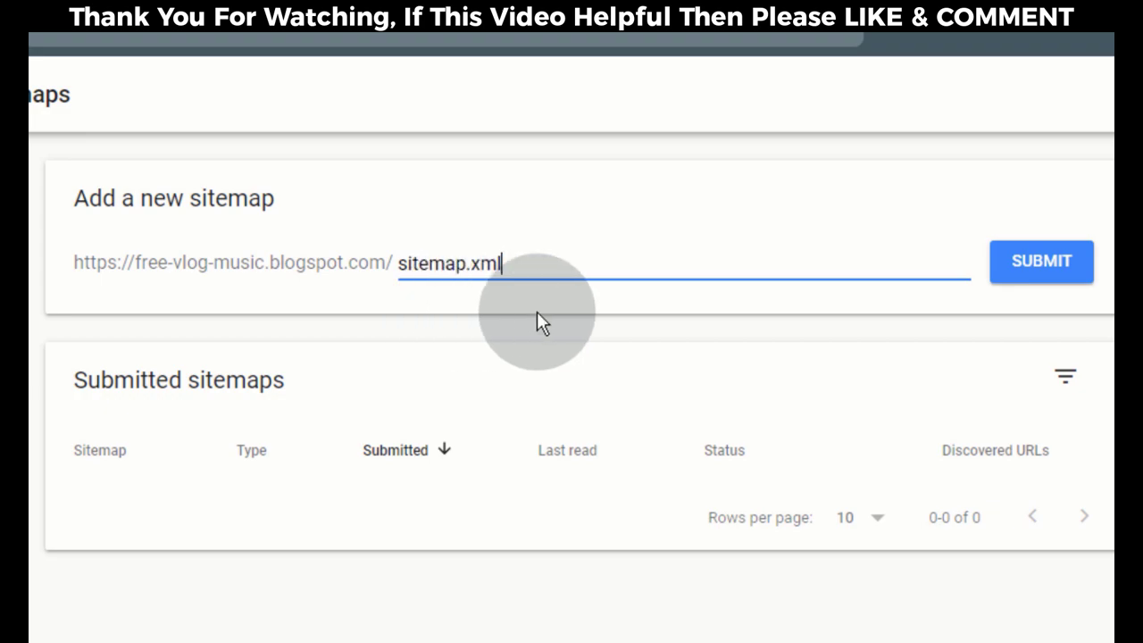
click(1044, 280)
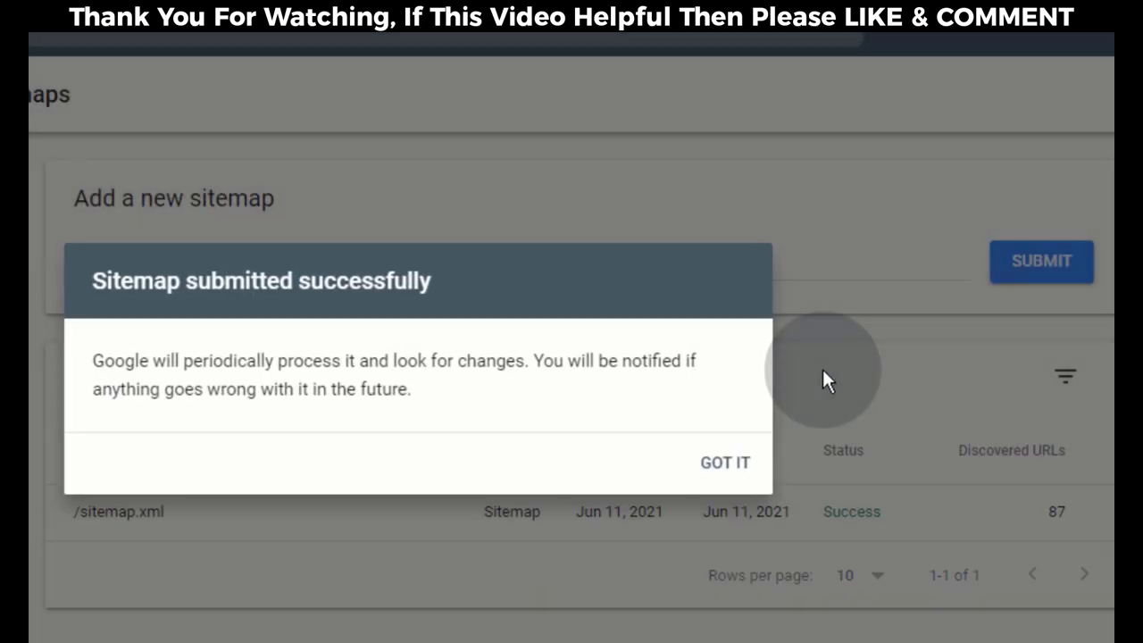
Step: Dismiss the sitemap submission success message with Got it
click(720, 472)
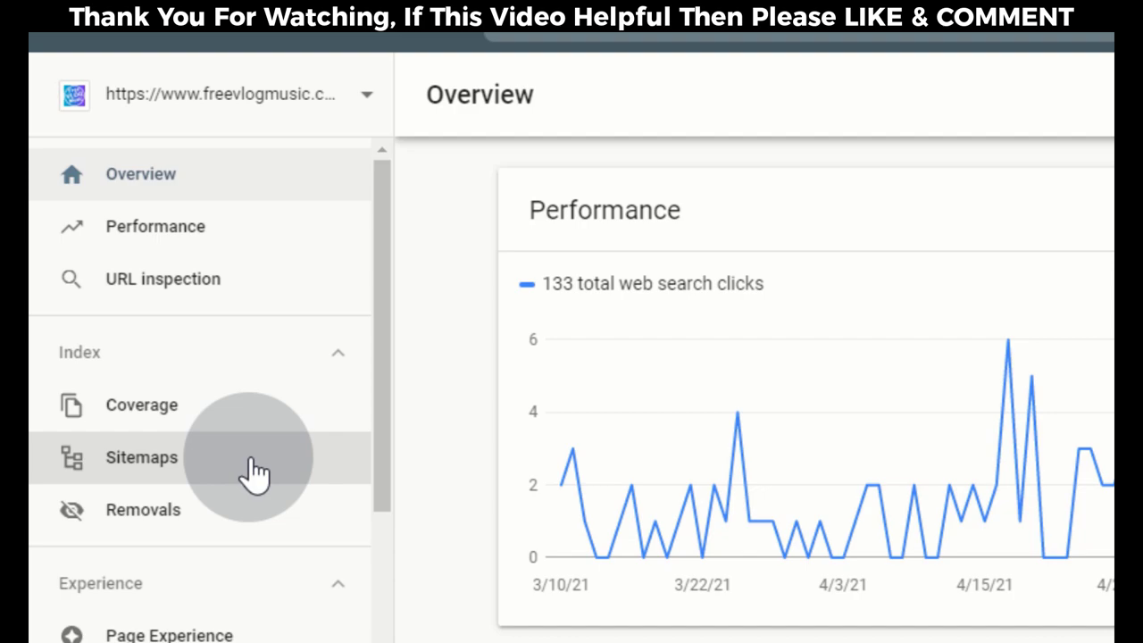
Step: Open index coverage for the submitted /sitemap.xml and add Valid pages to the chart
click(255, 474)
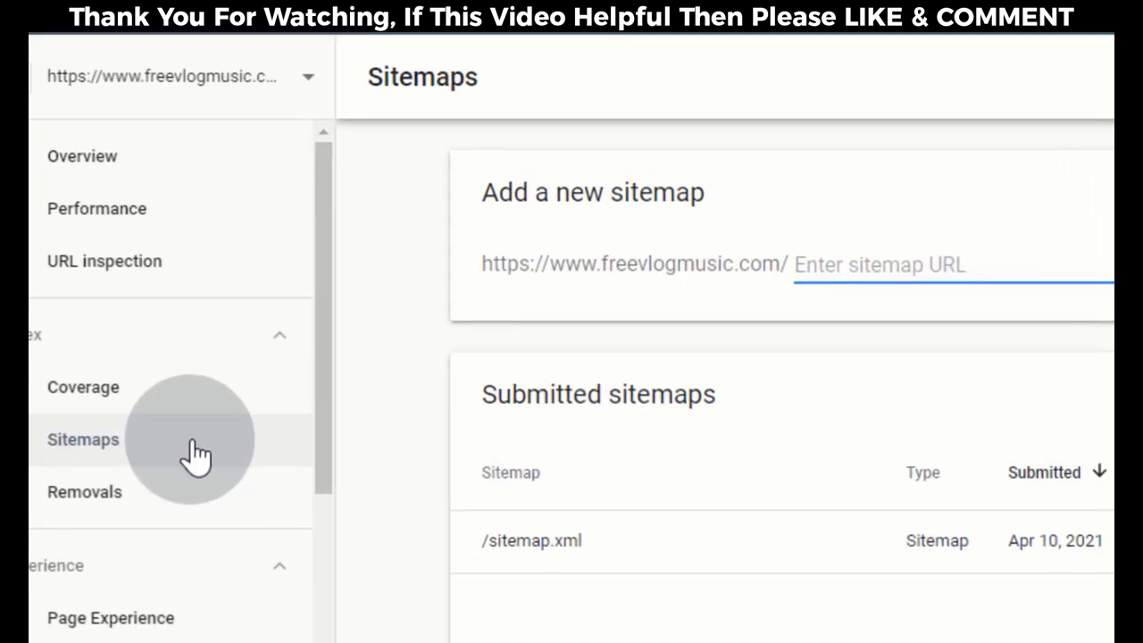
click(681, 559)
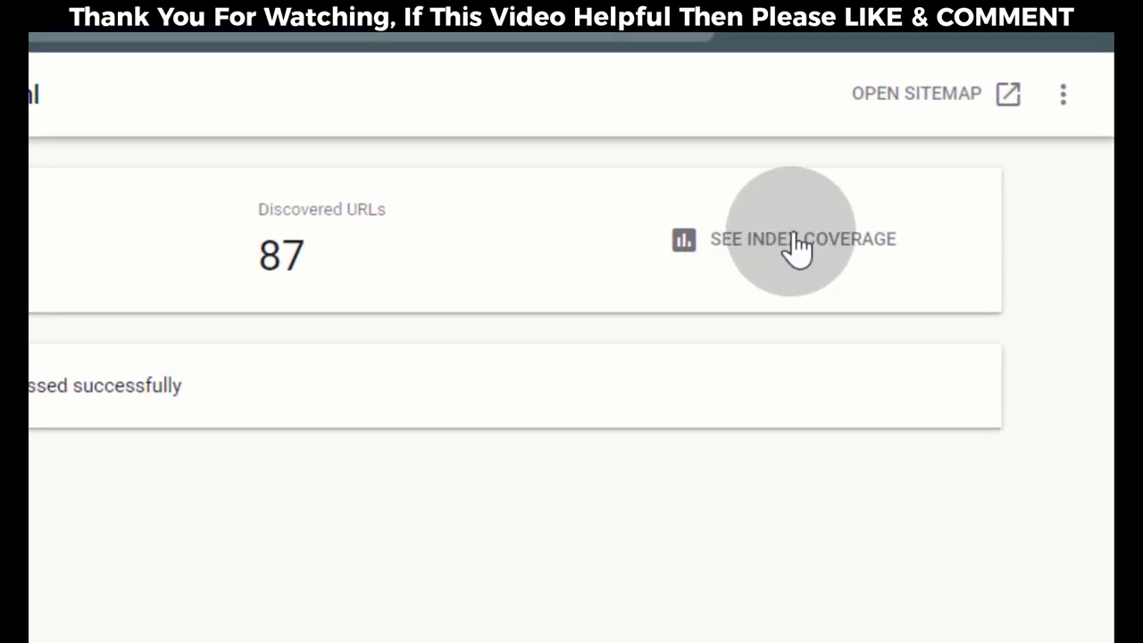
click(798, 248)
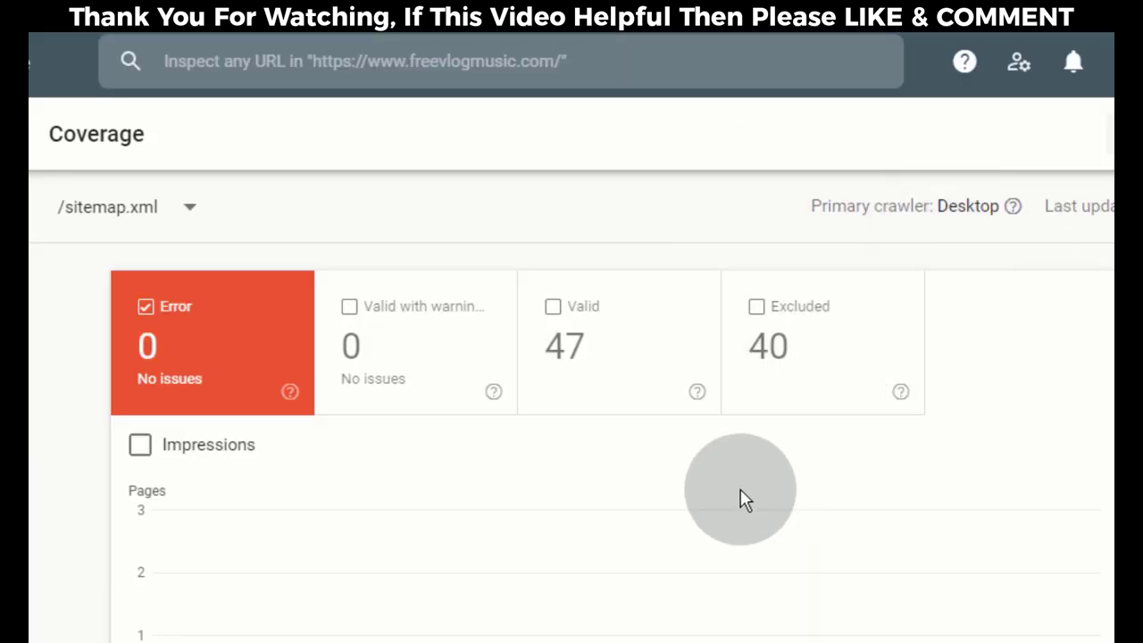
click(613, 382)
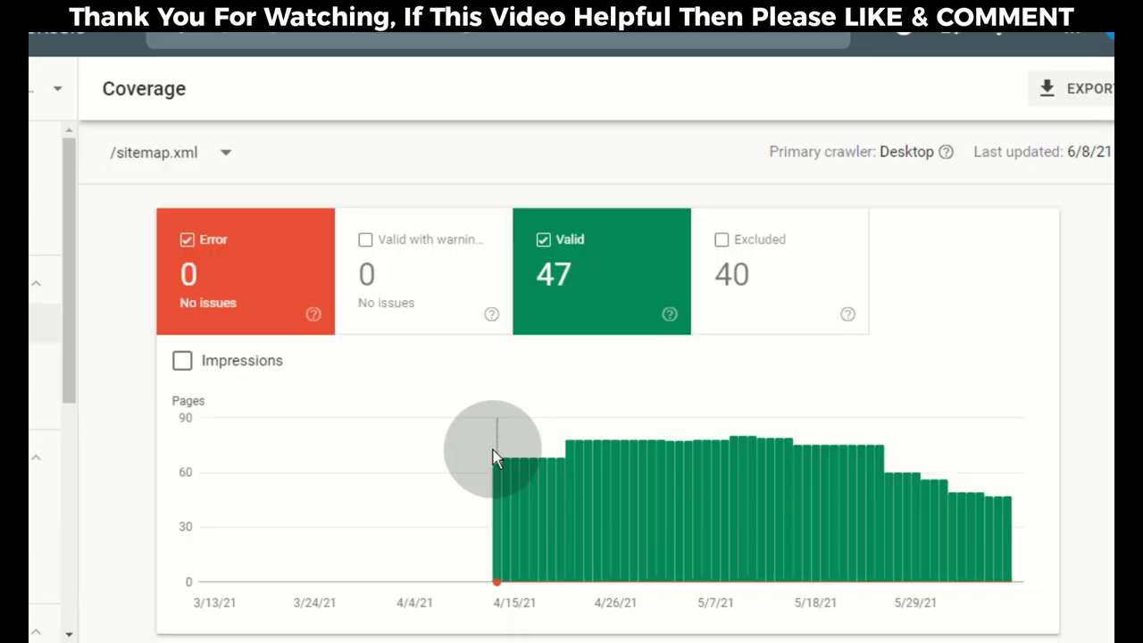
scroll(492, 465, down, 3)
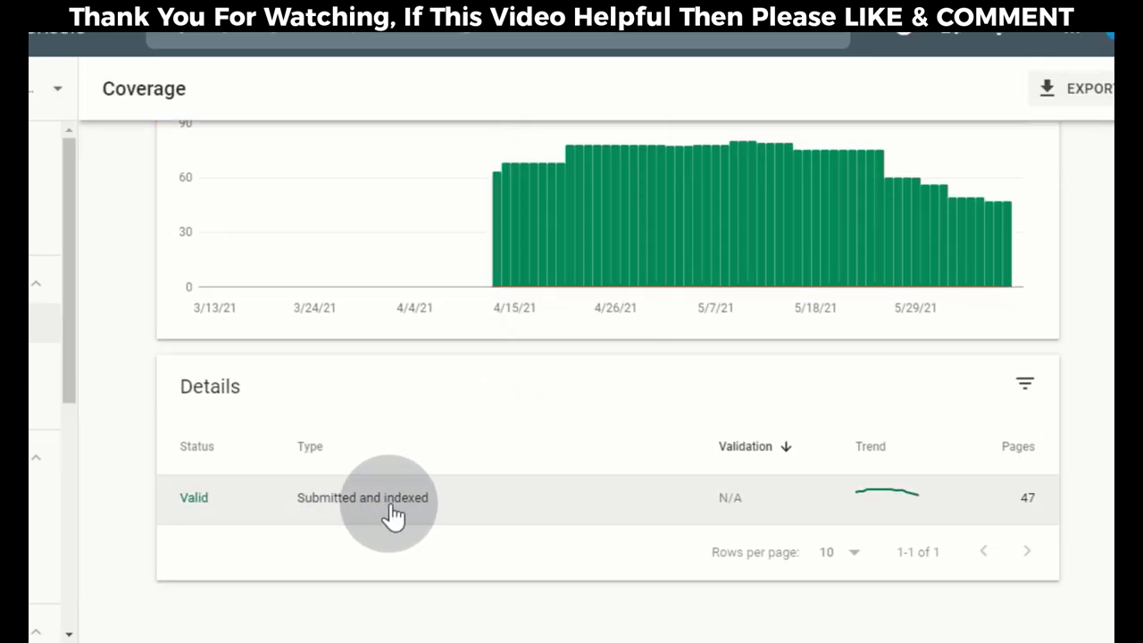
Step: Browse the 47 Submitted and indexed pages with more rows per page, then return to Coverage
click(390, 518)
scroll(466, 471, down, 7)
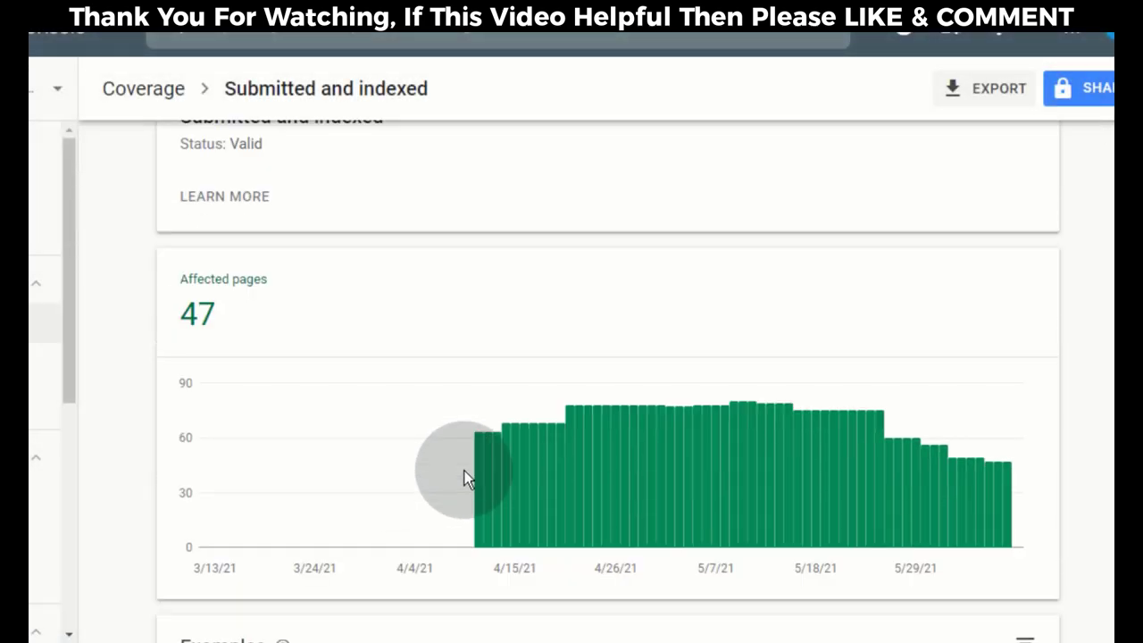
scroll(492, 449, down, 3)
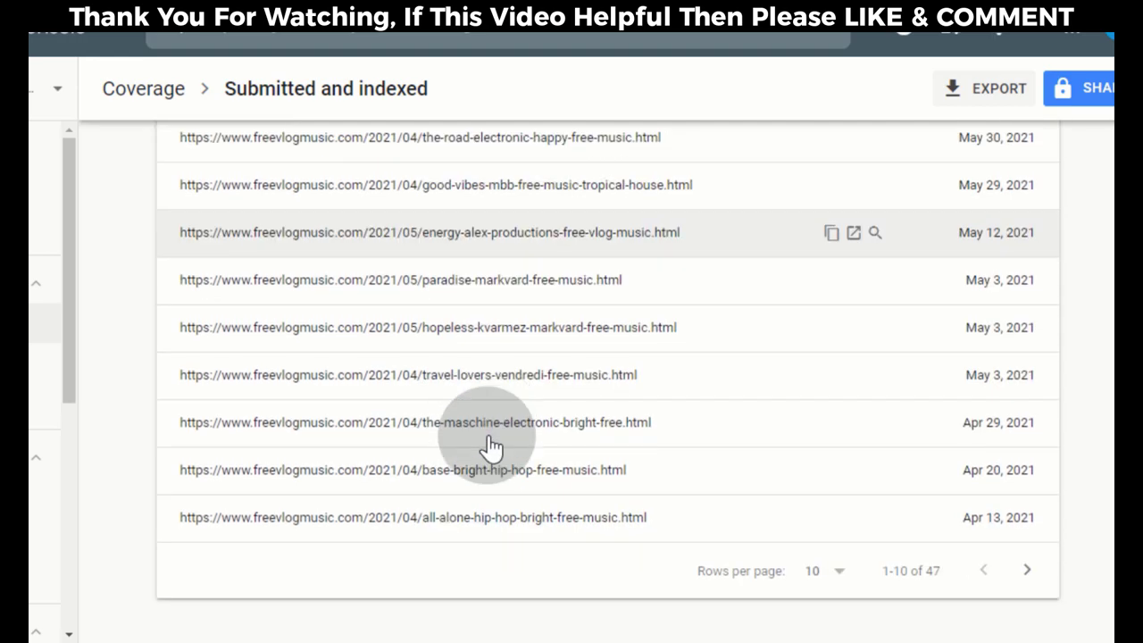
click(822, 552)
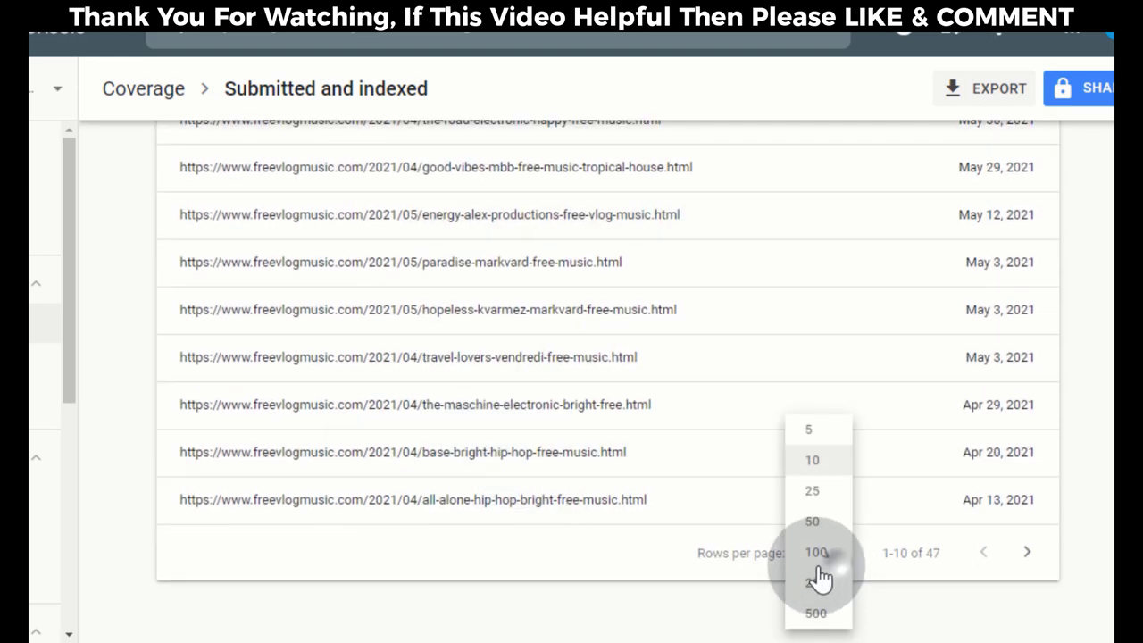
click(817, 554)
scroll(525, 505, down, 10)
scroll(525, 504, up, 15)
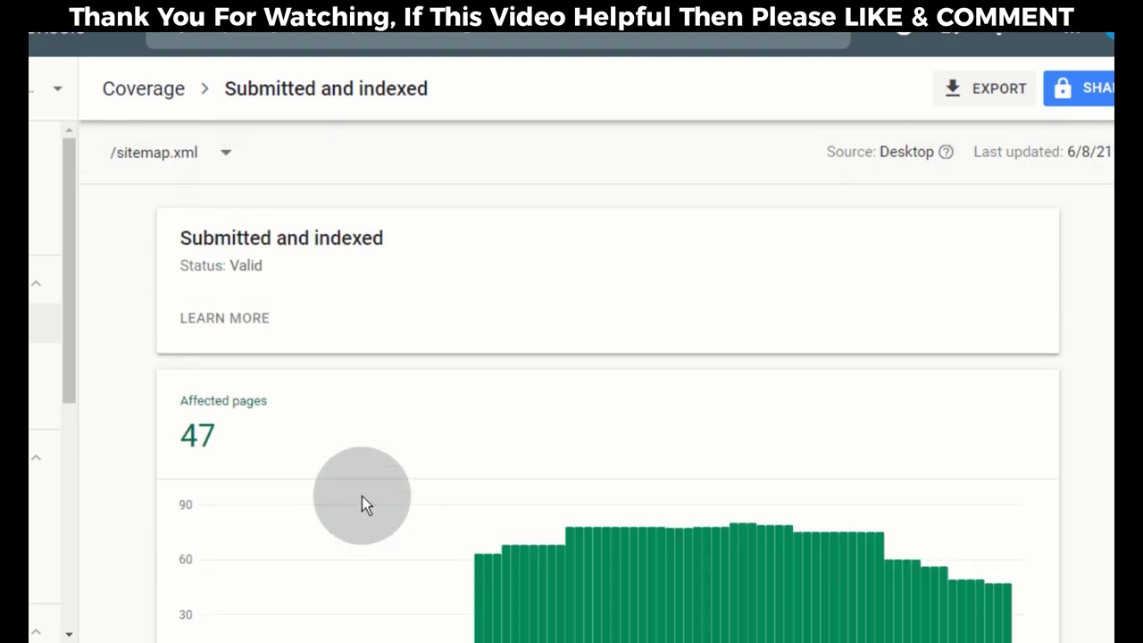
click(159, 112)
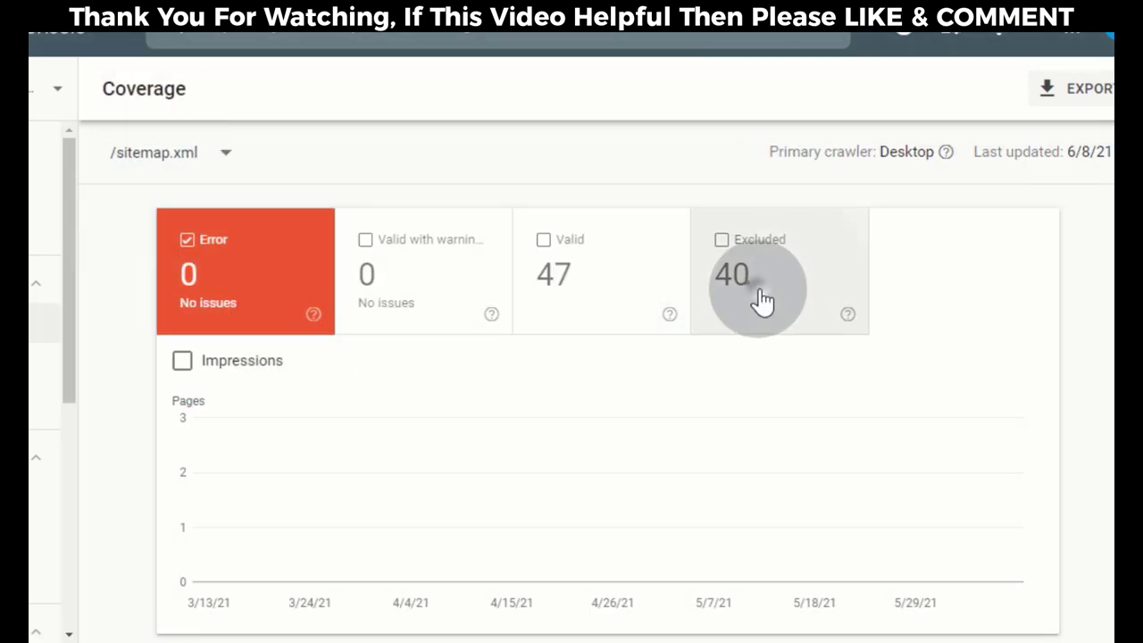
Step: Add Excluded pages to the chart and open the 'Crawled - currently not indexed' details
click(760, 302)
scroll(625, 397, down, 4)
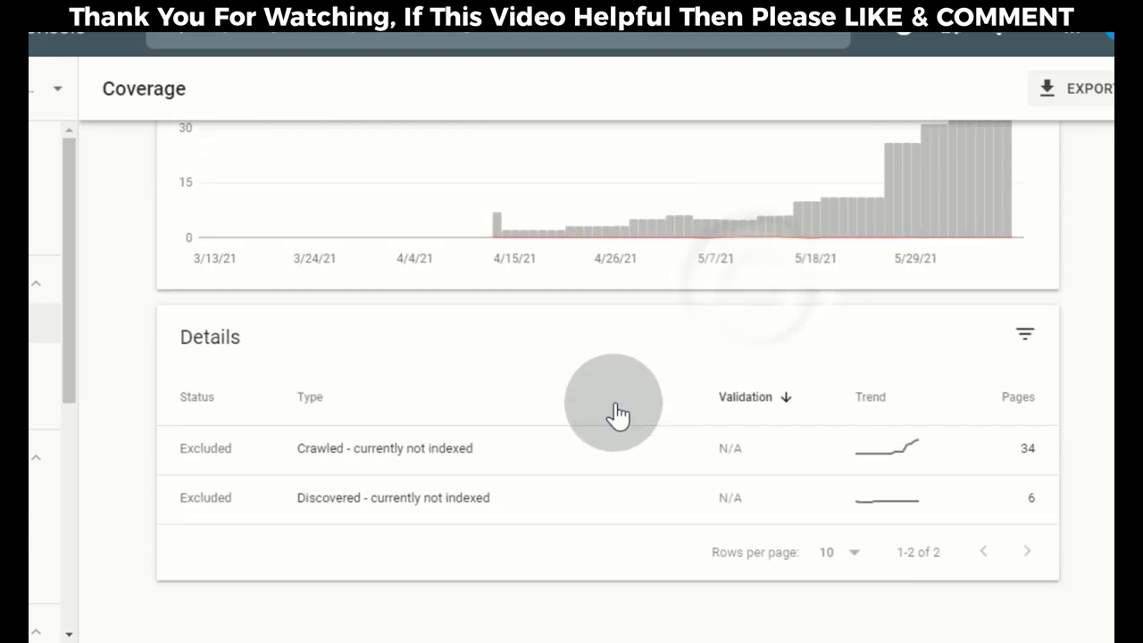
click(428, 455)
scroll(423, 459, down, 7)
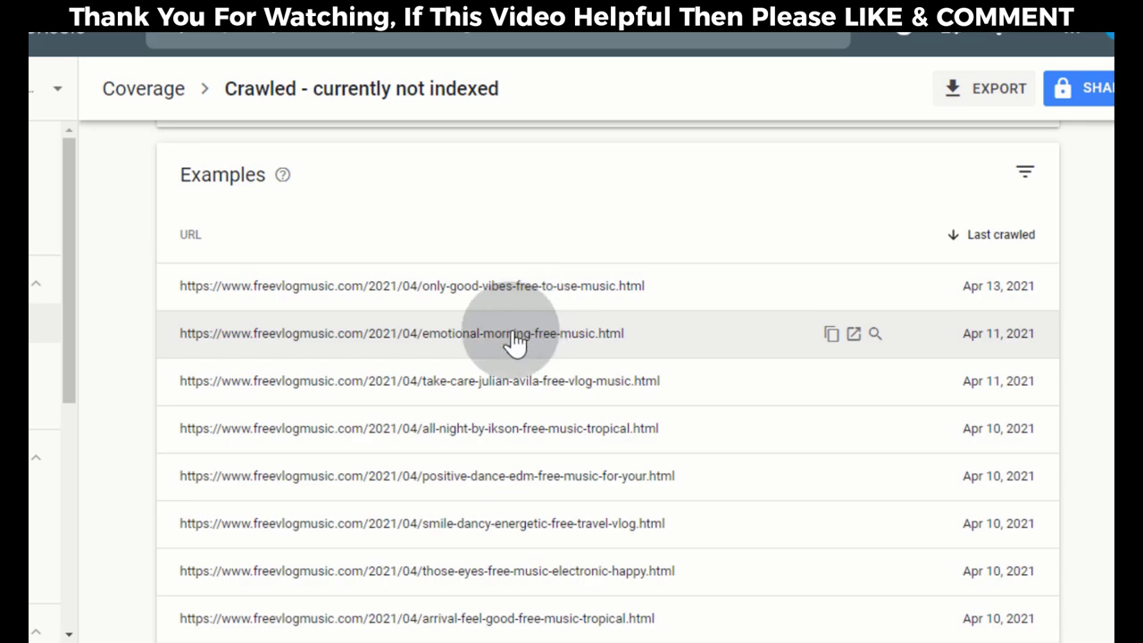
scroll(487, 384, up, 2)
scroll(523, 365, down, 2)
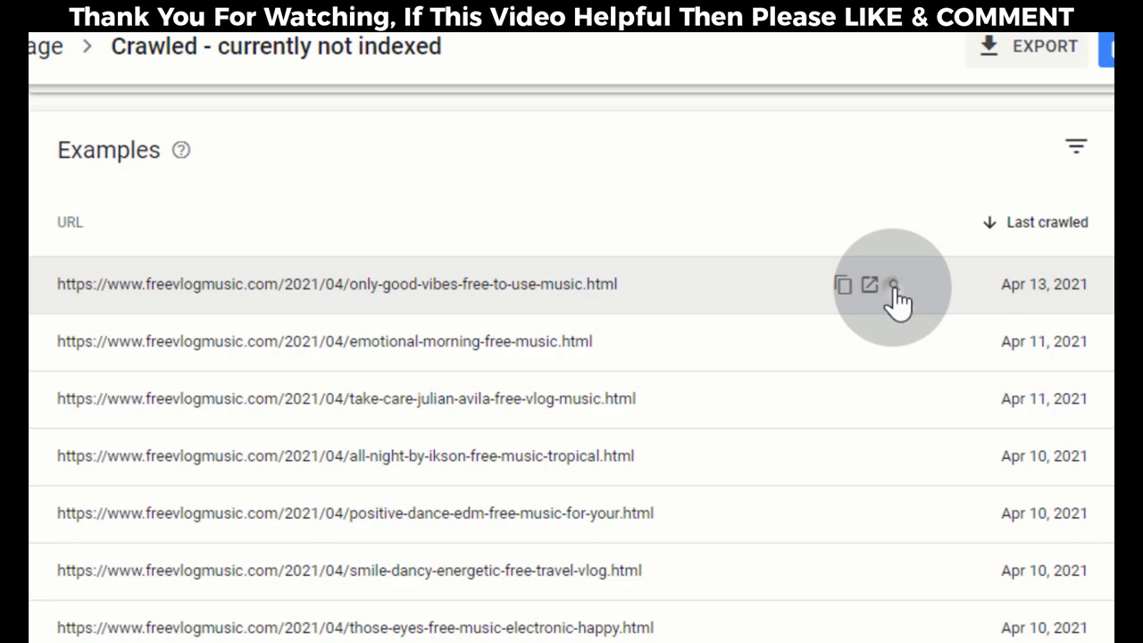
Step: Inspect the only-good-vibes-free-to-use-music URL and review its crawl and indexing status
click(893, 286)
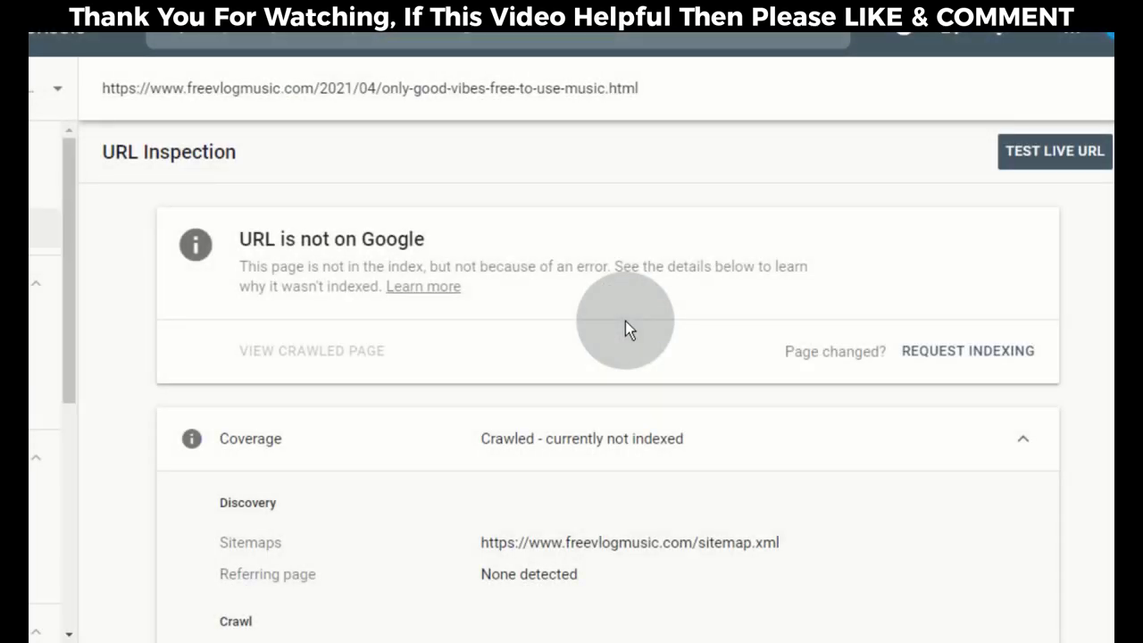
scroll(625, 326, down, 2)
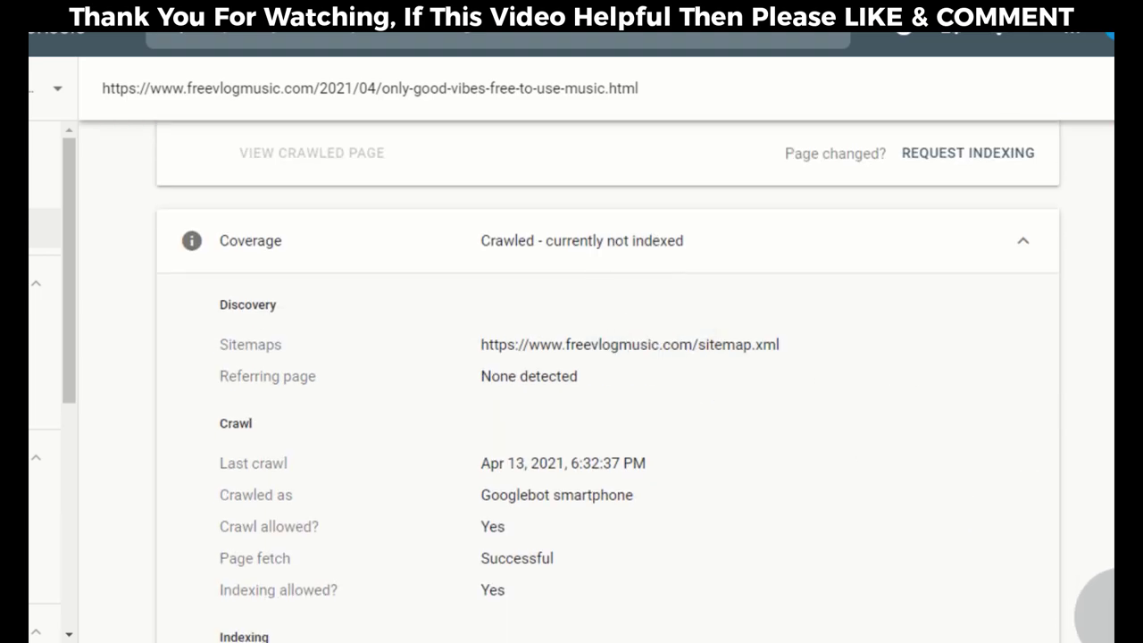
scroll(842, 476, down, 1)
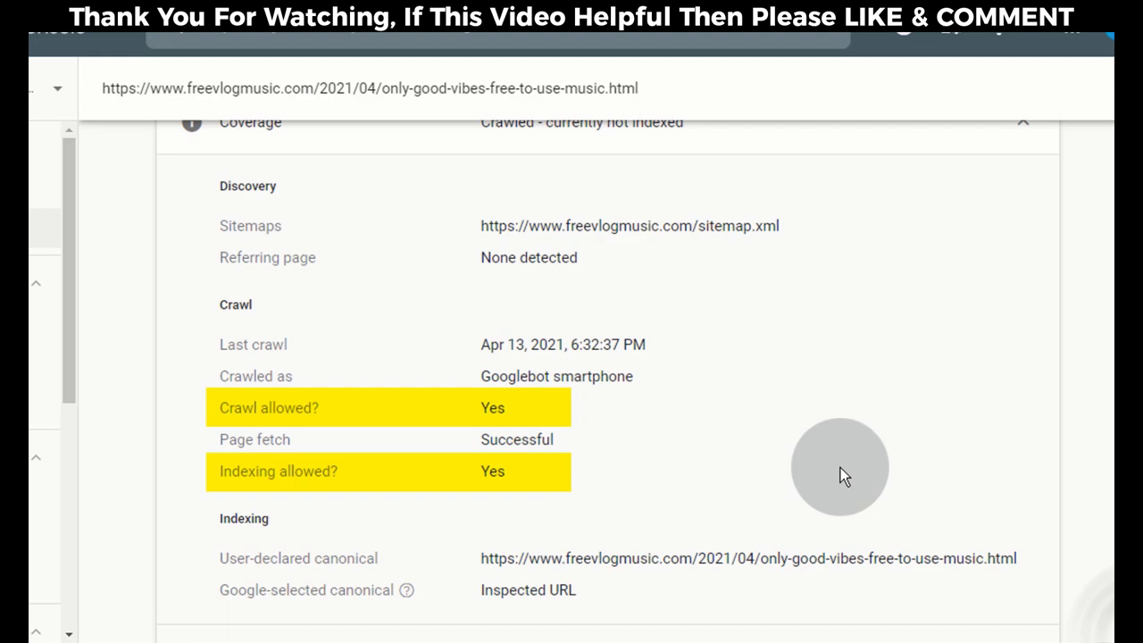
scroll(661, 435, up, 2)
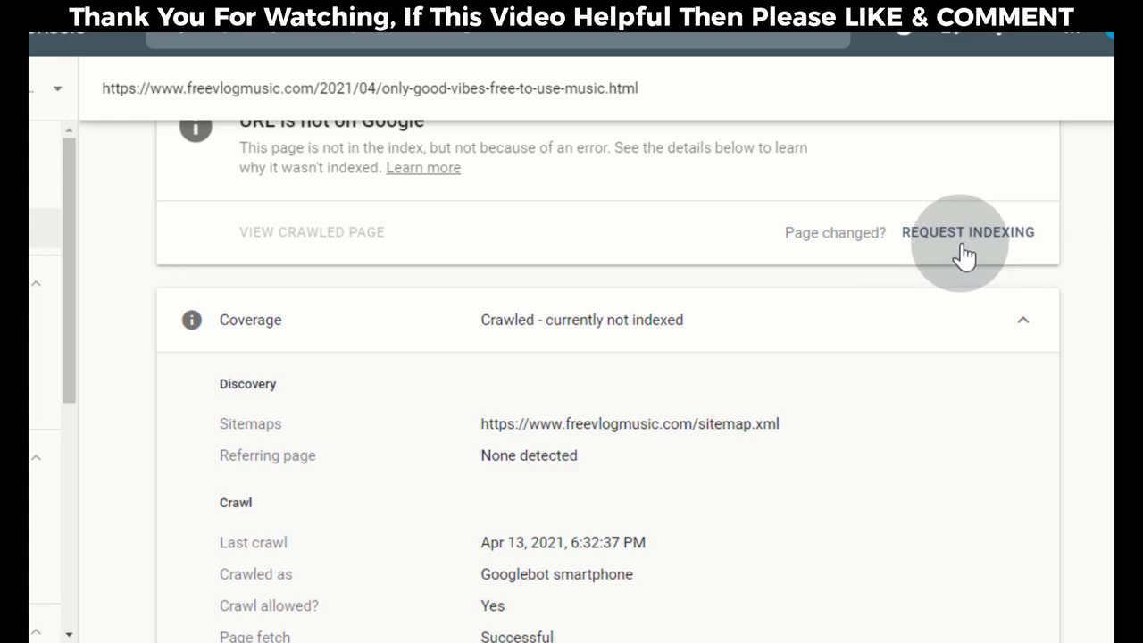
Step: Request indexing for the only-good-vibes page and dismiss the Indexing requested confirmation
click(964, 256)
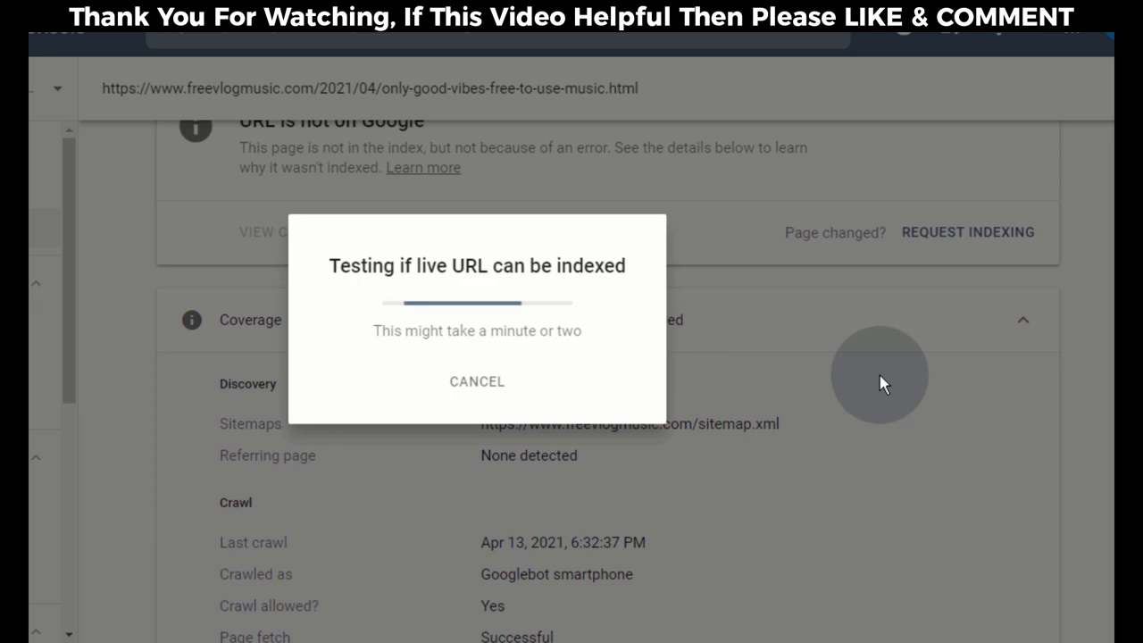
click(755, 397)
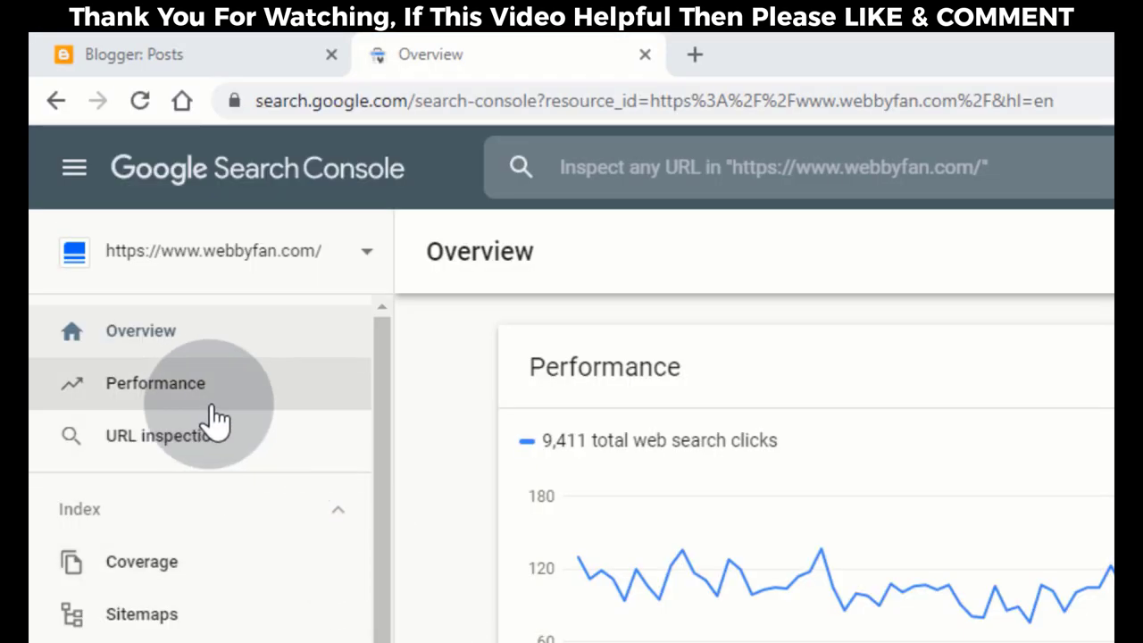
click(286, 395)
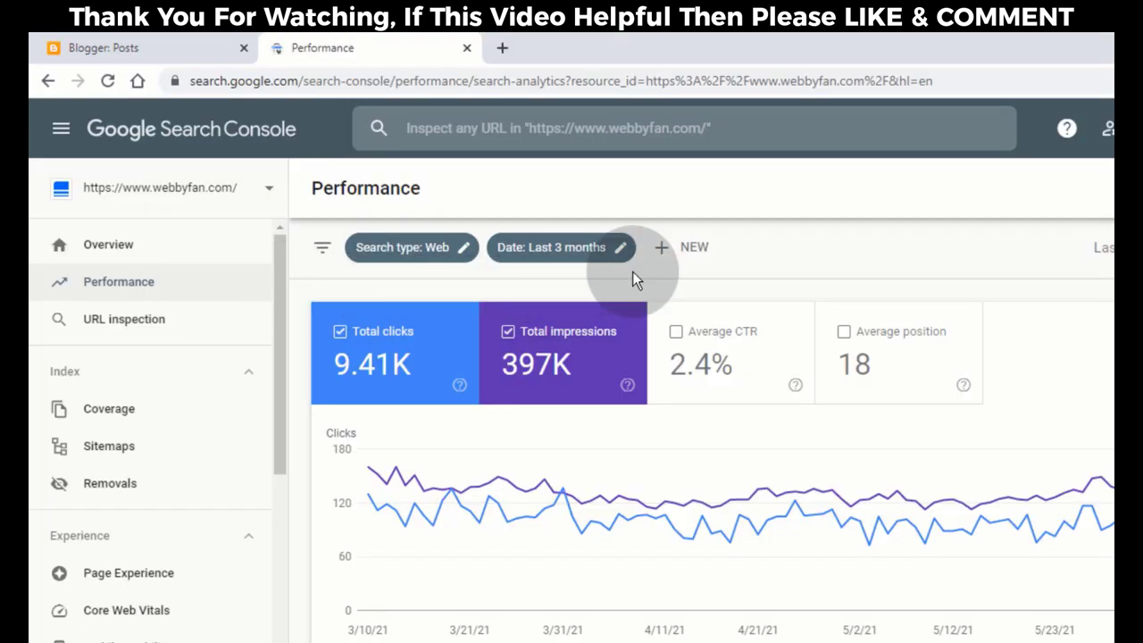
click(616, 247)
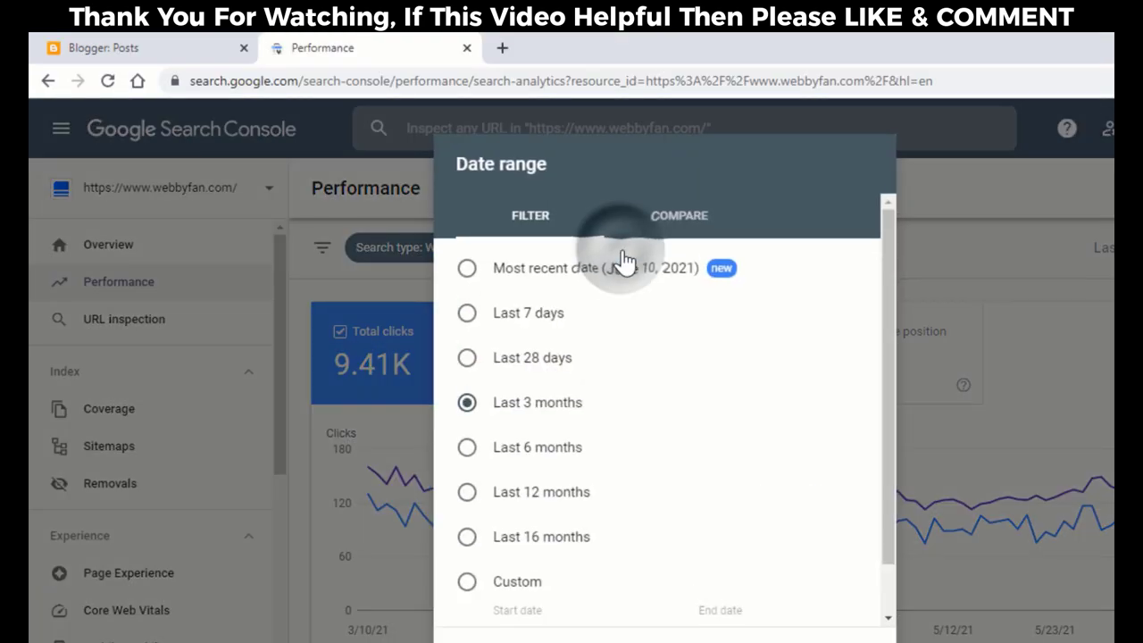
click(558, 539)
click(839, 625)
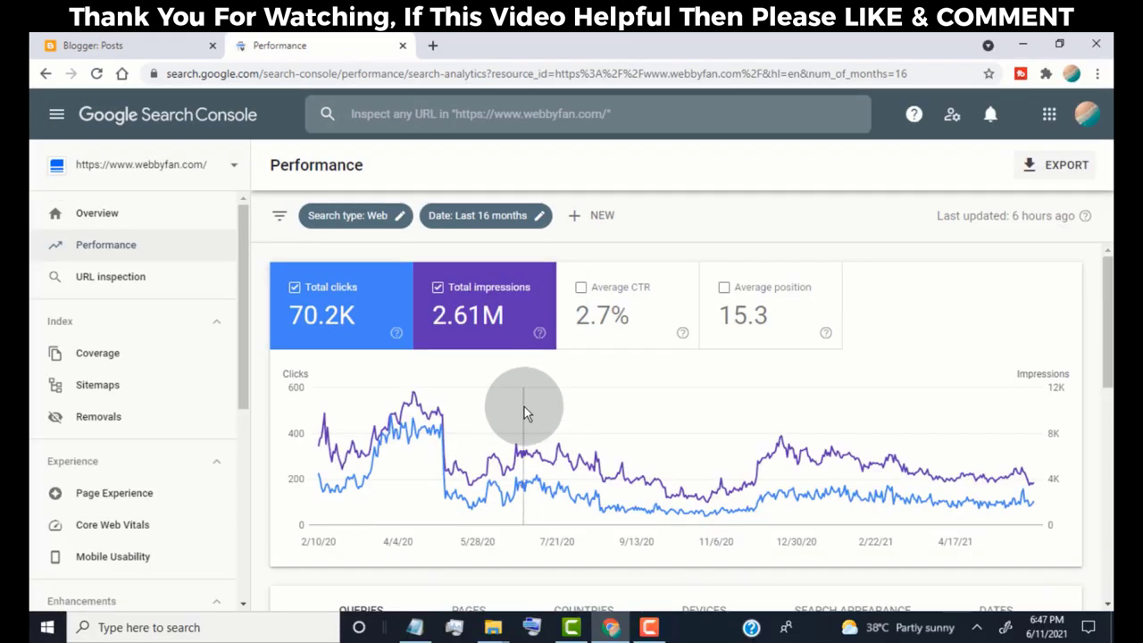
scroll(523, 402, down, 5)
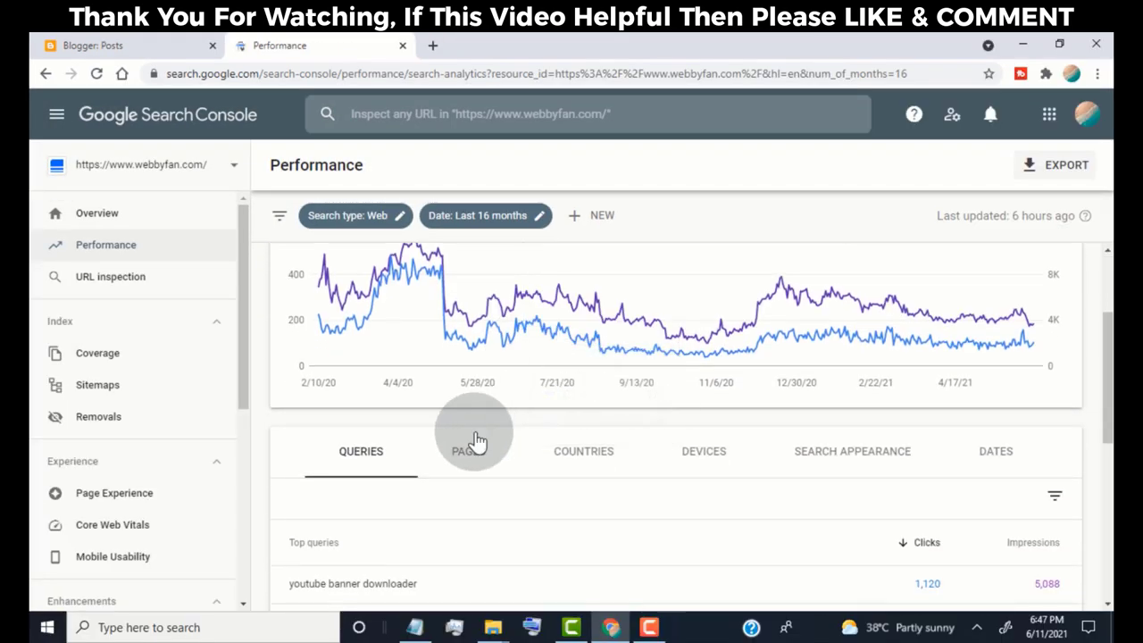
scroll(456, 451, down, 2)
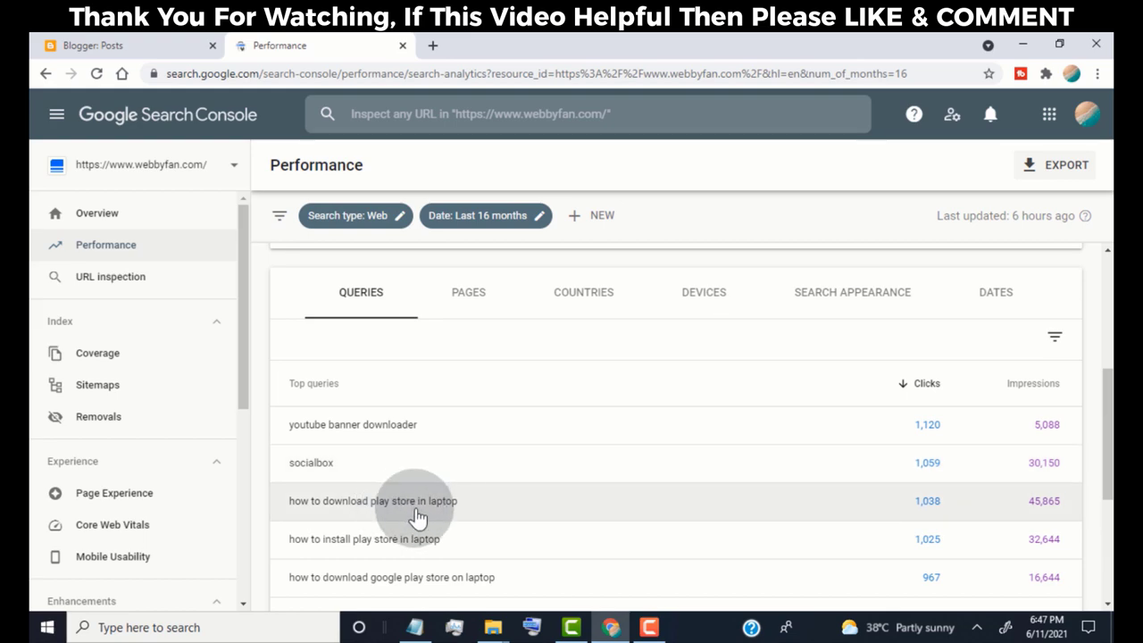
Step: Review the Pages breakdown rows, then switch to Countries, where India leads with 23,693 clicks
click(469, 294)
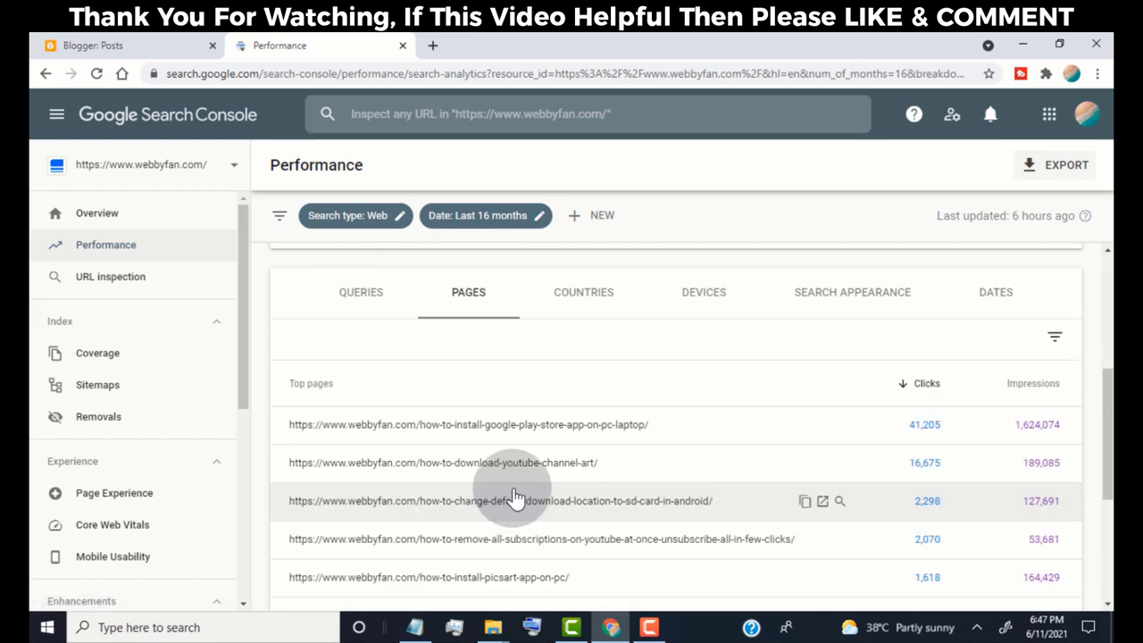
click(393, 444)
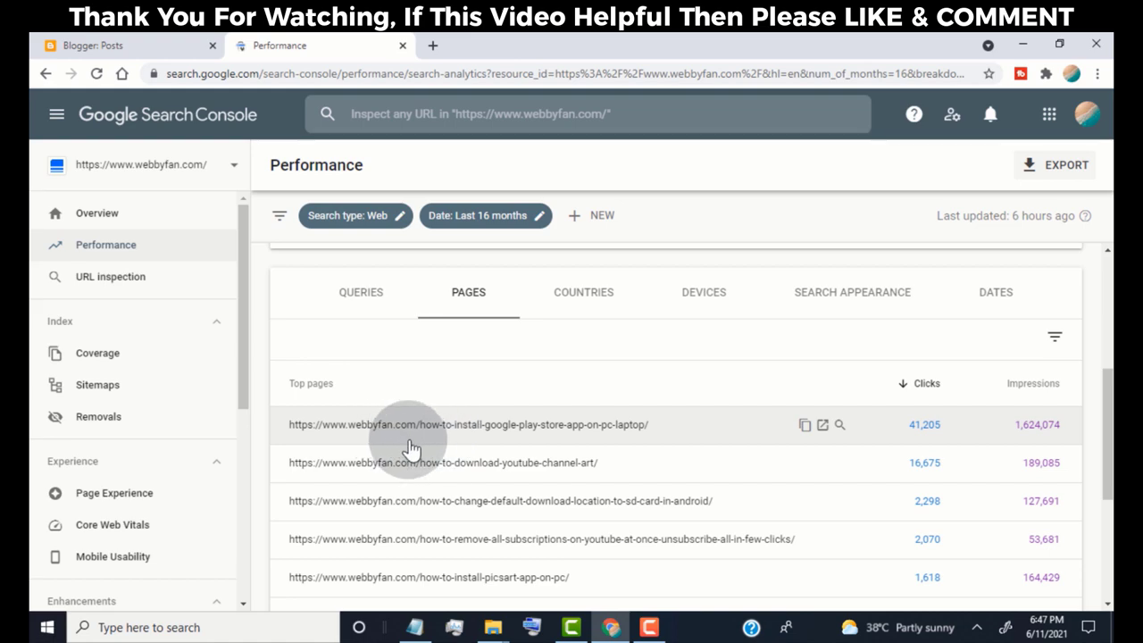
click(429, 501)
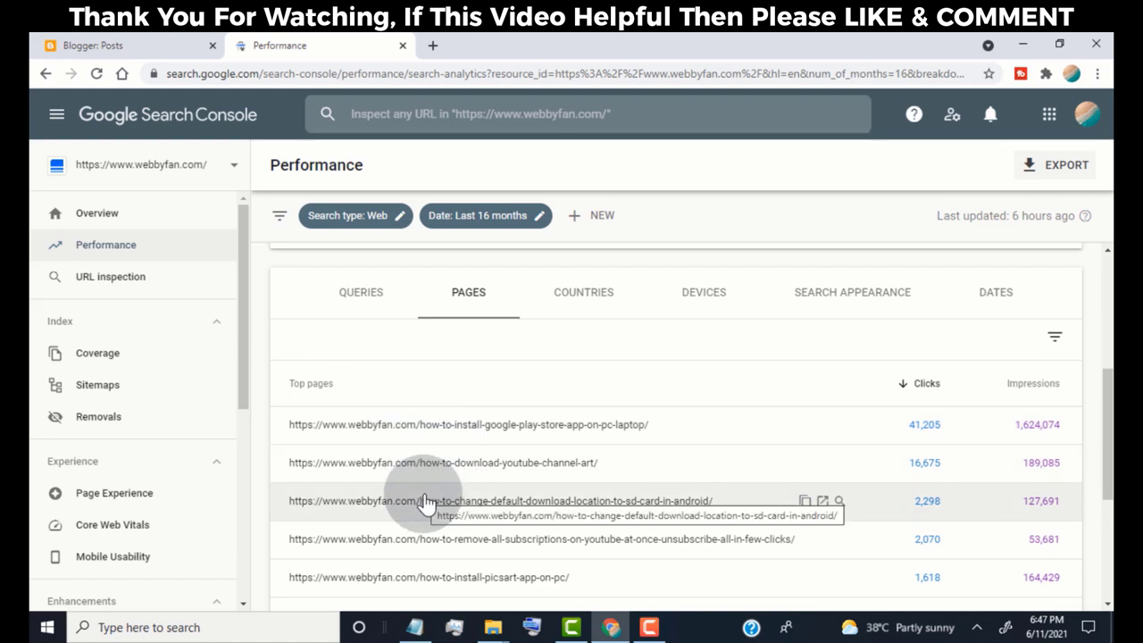
click(601, 300)
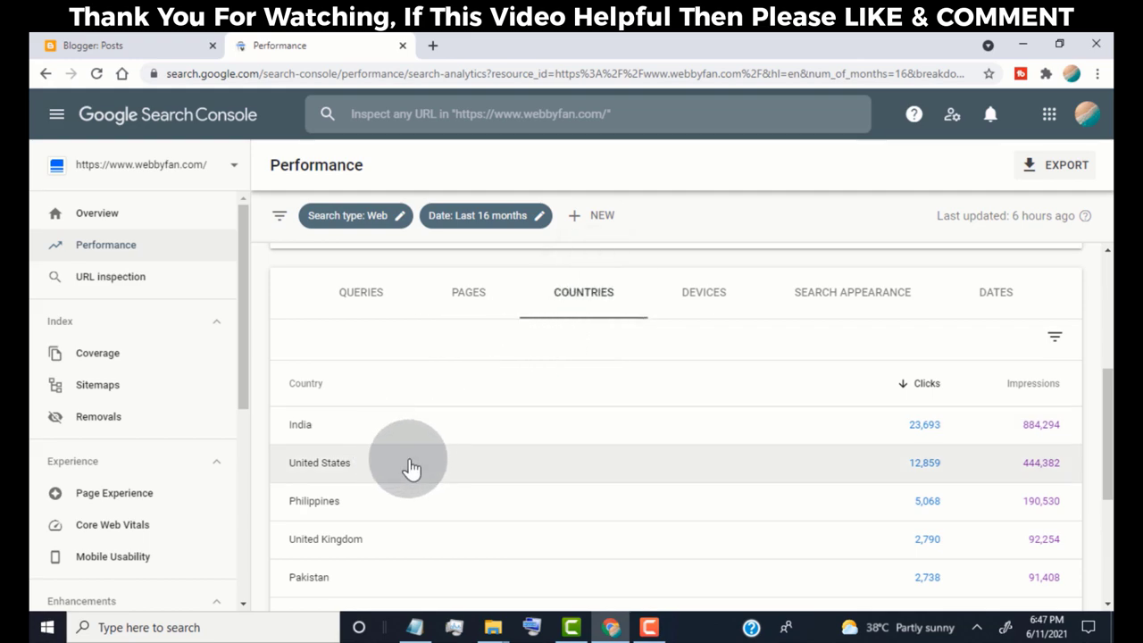
Step: Turn on Average position (15.3) so it charts alongside the 70.2K total clicks
scroll(427, 576, up, 4)
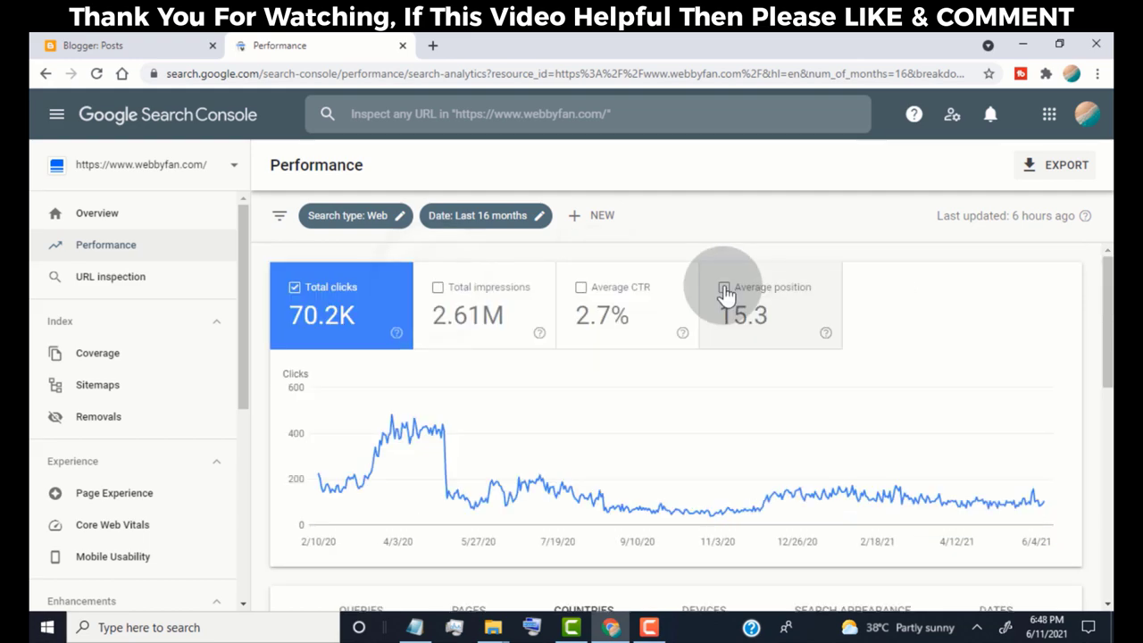
click(723, 287)
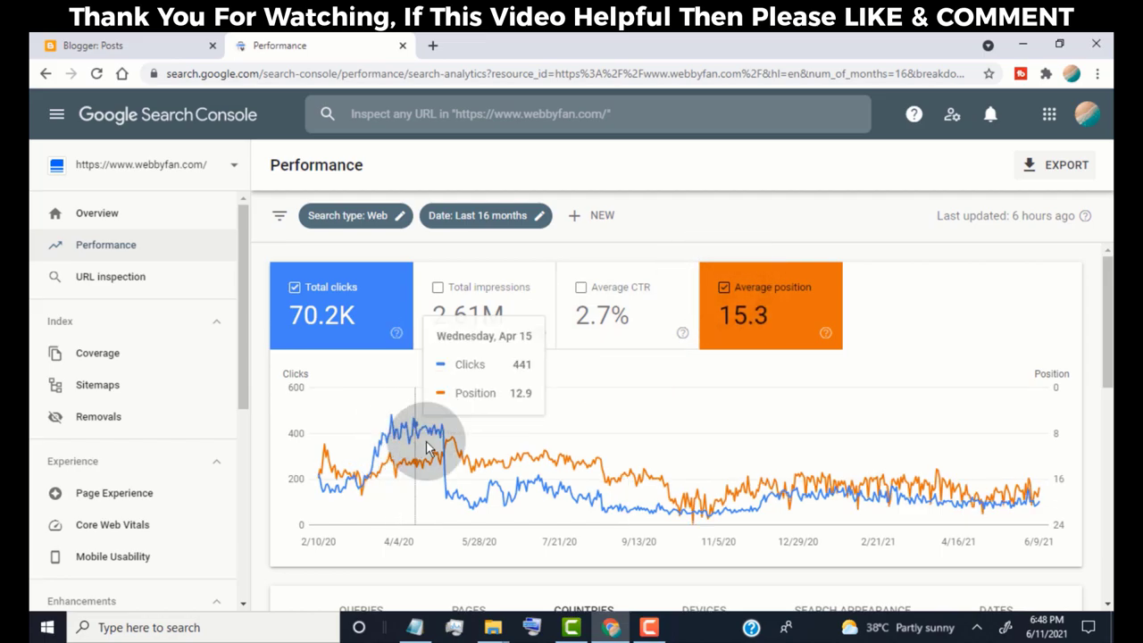